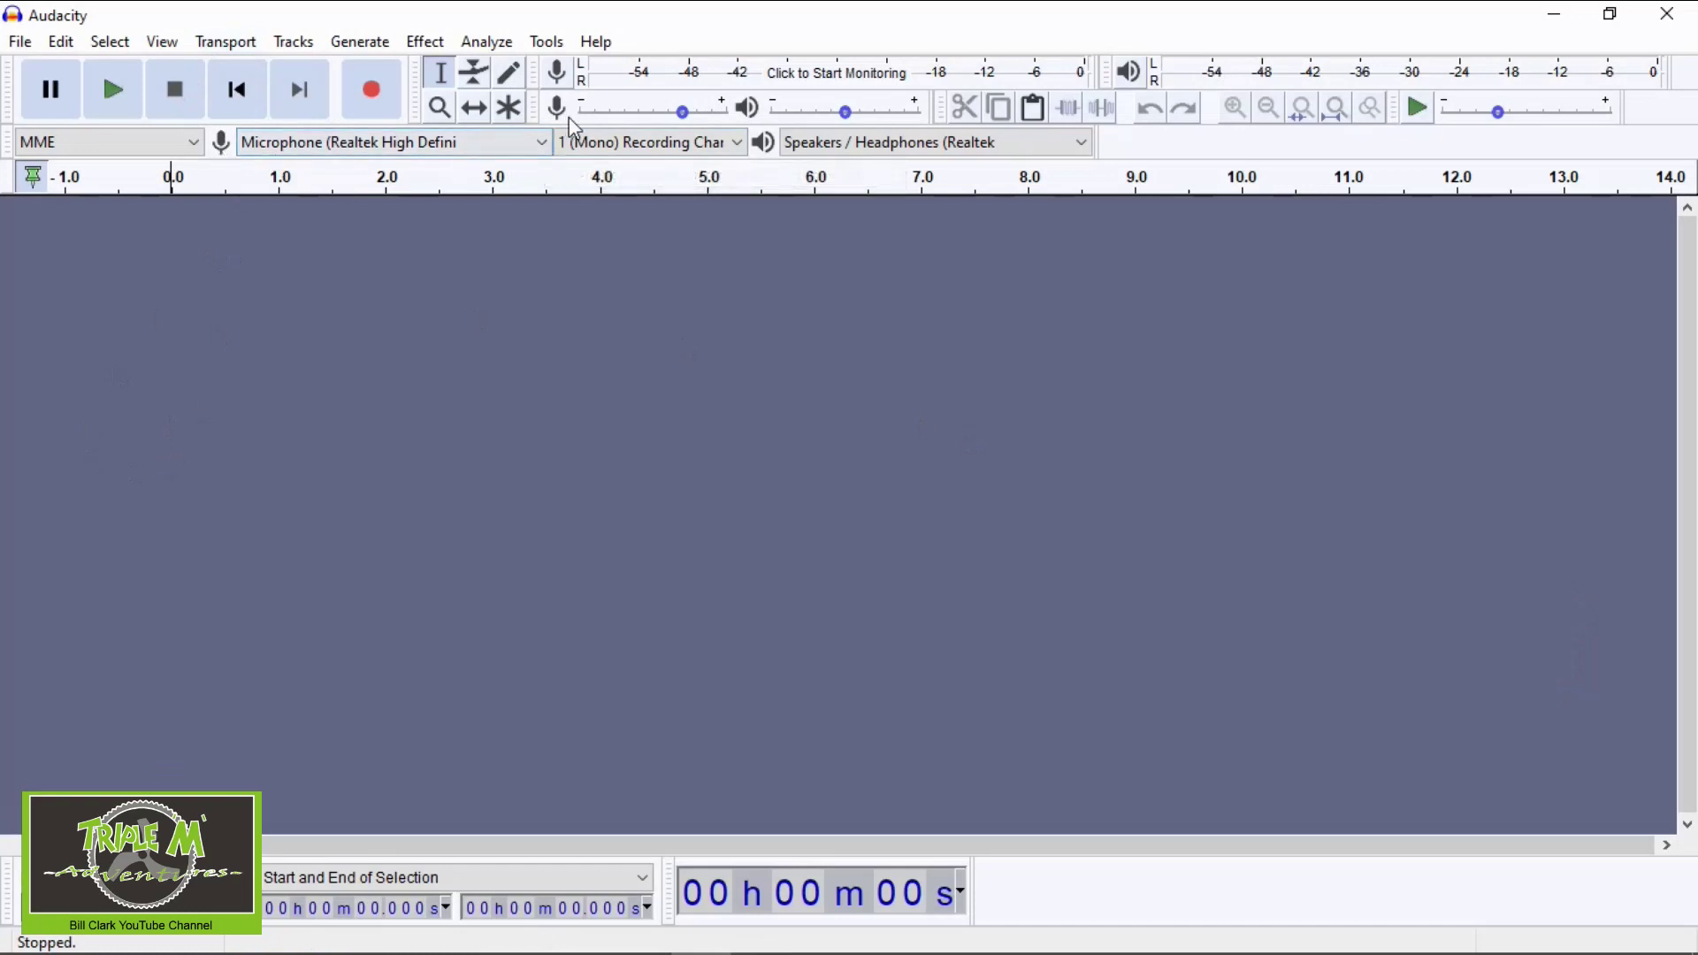
Step: Switch Audacity's recording input to Stereo Mix and set the project rate to 32000 Hz
left_click(425, 141)
left_click(313, 207)
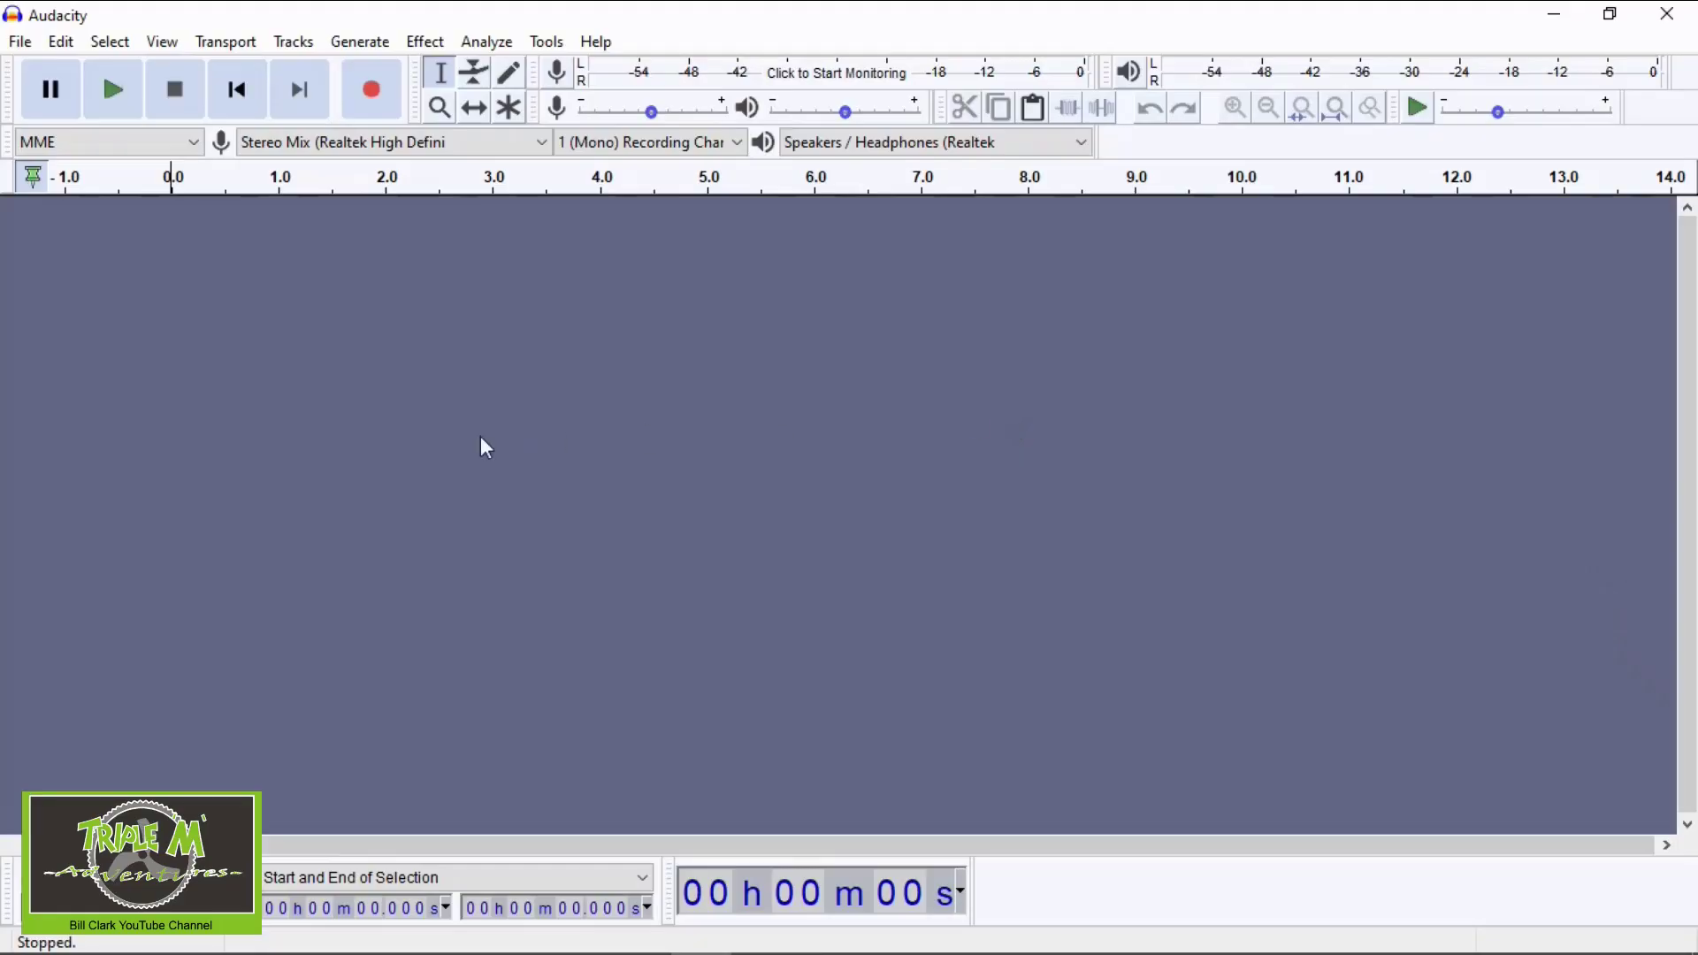
left_click(112, 912)
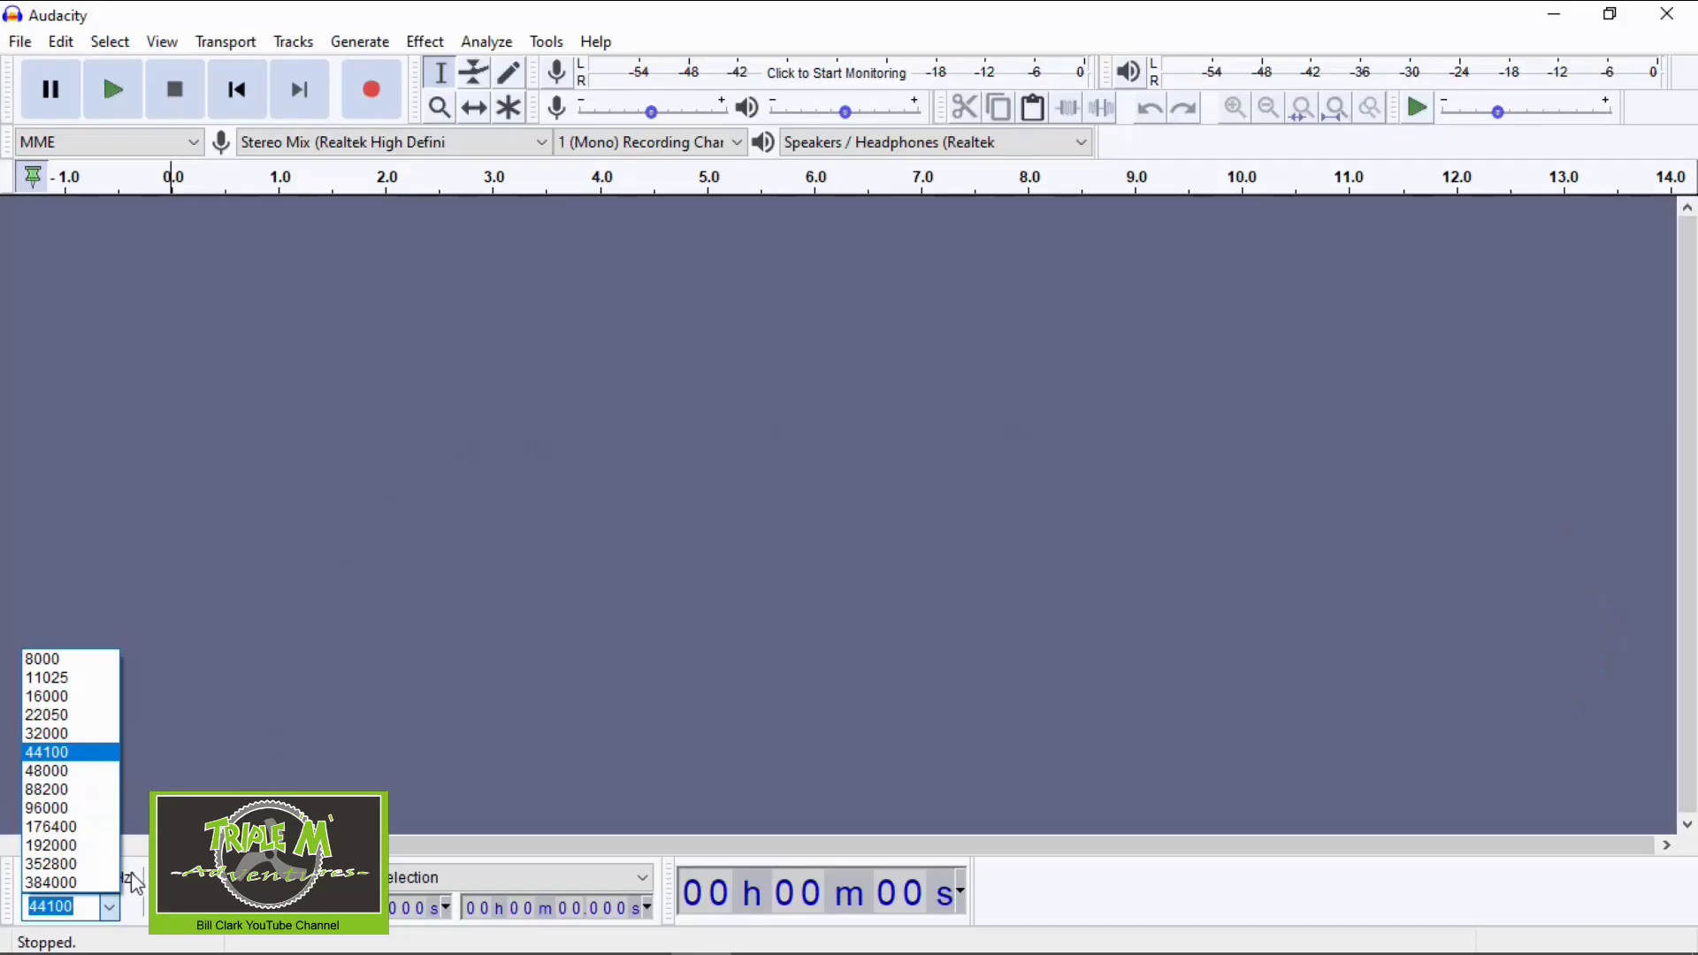
left_click(89, 738)
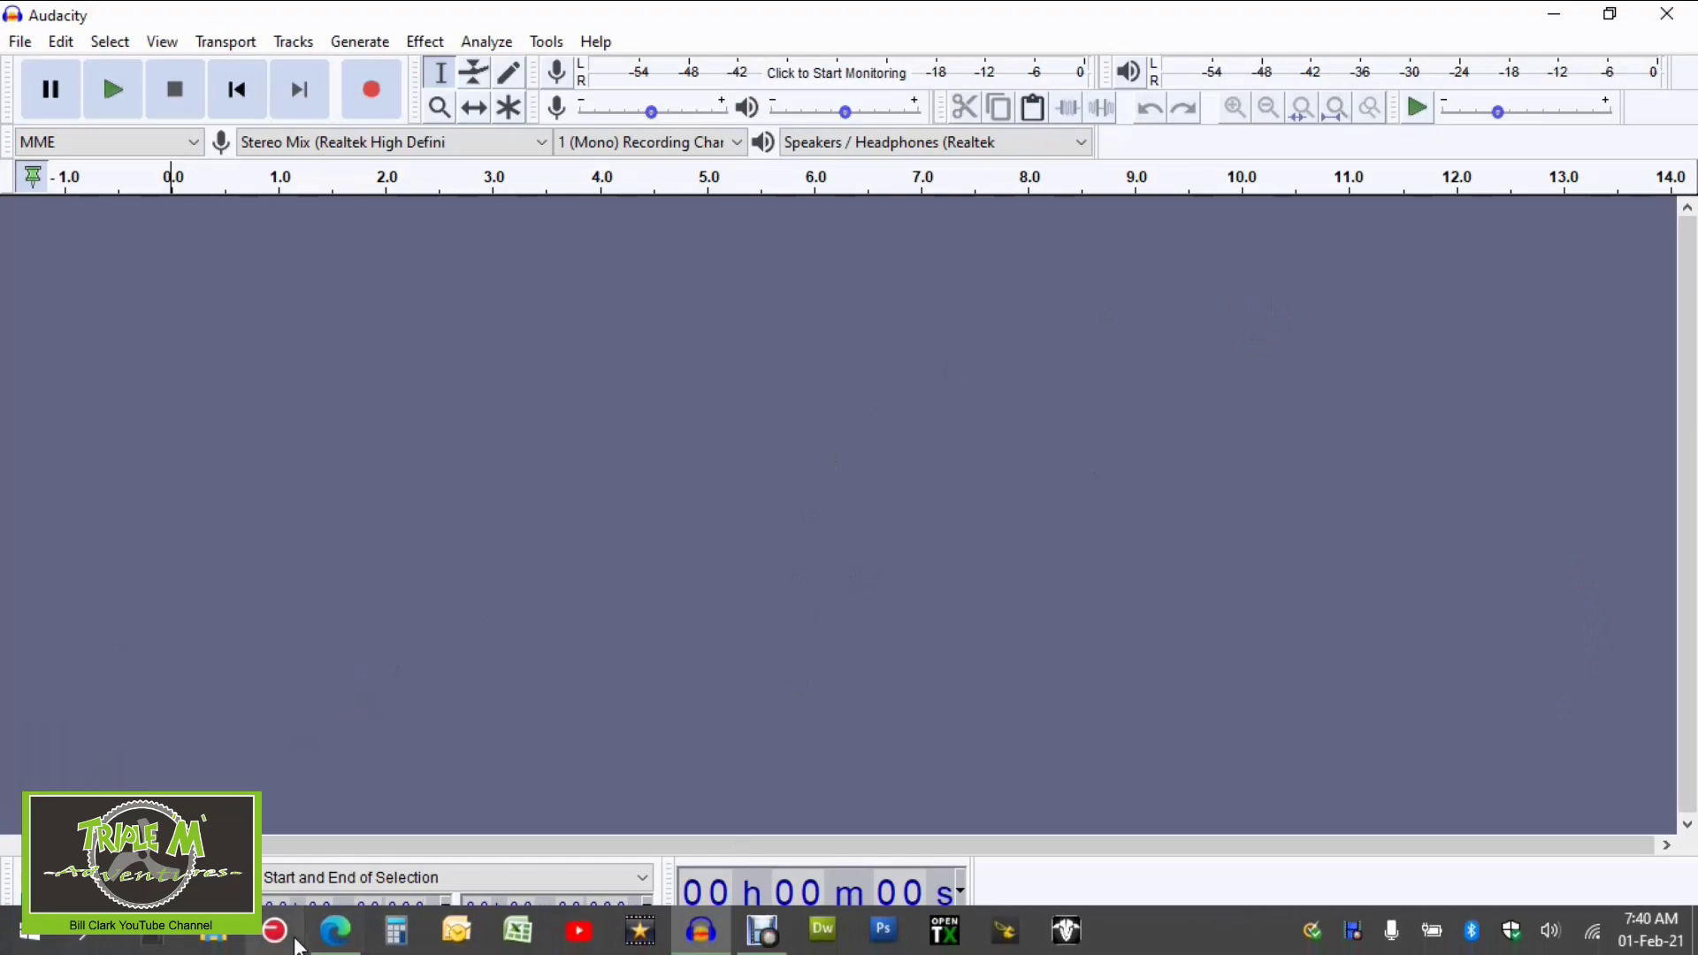
left_click(334, 933)
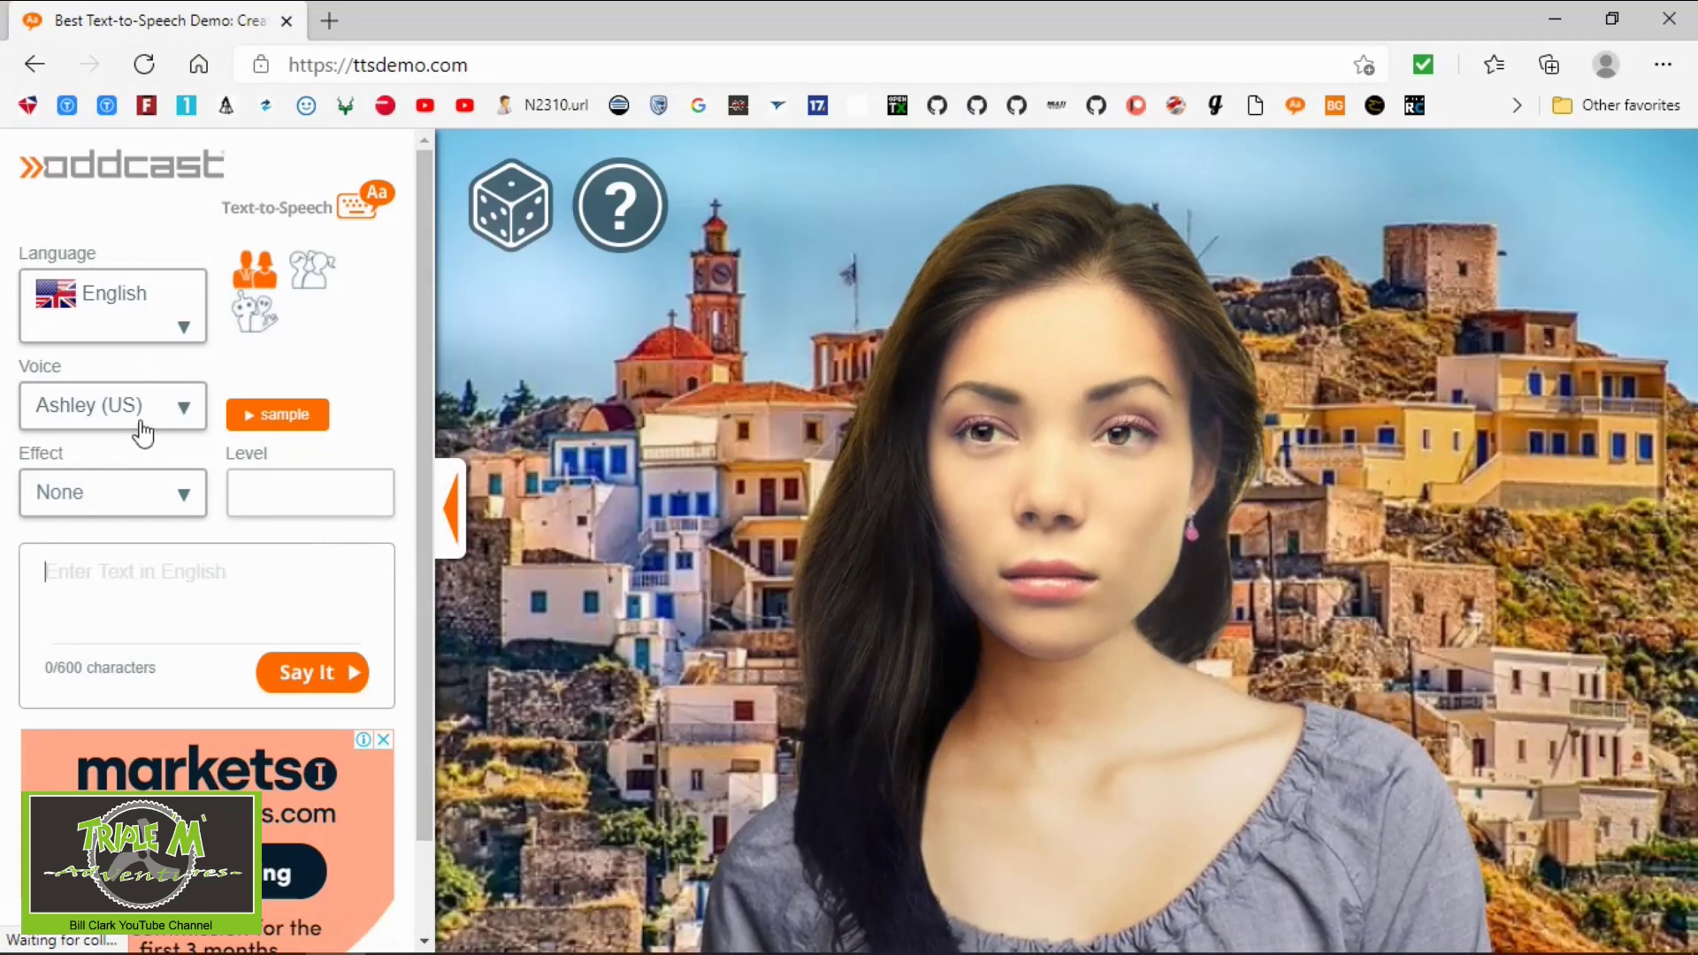
Step: Browse the voice lists: Ashley (US), kids' Becky (US), and character voices, then reopen the adult voices
left_click(183, 410)
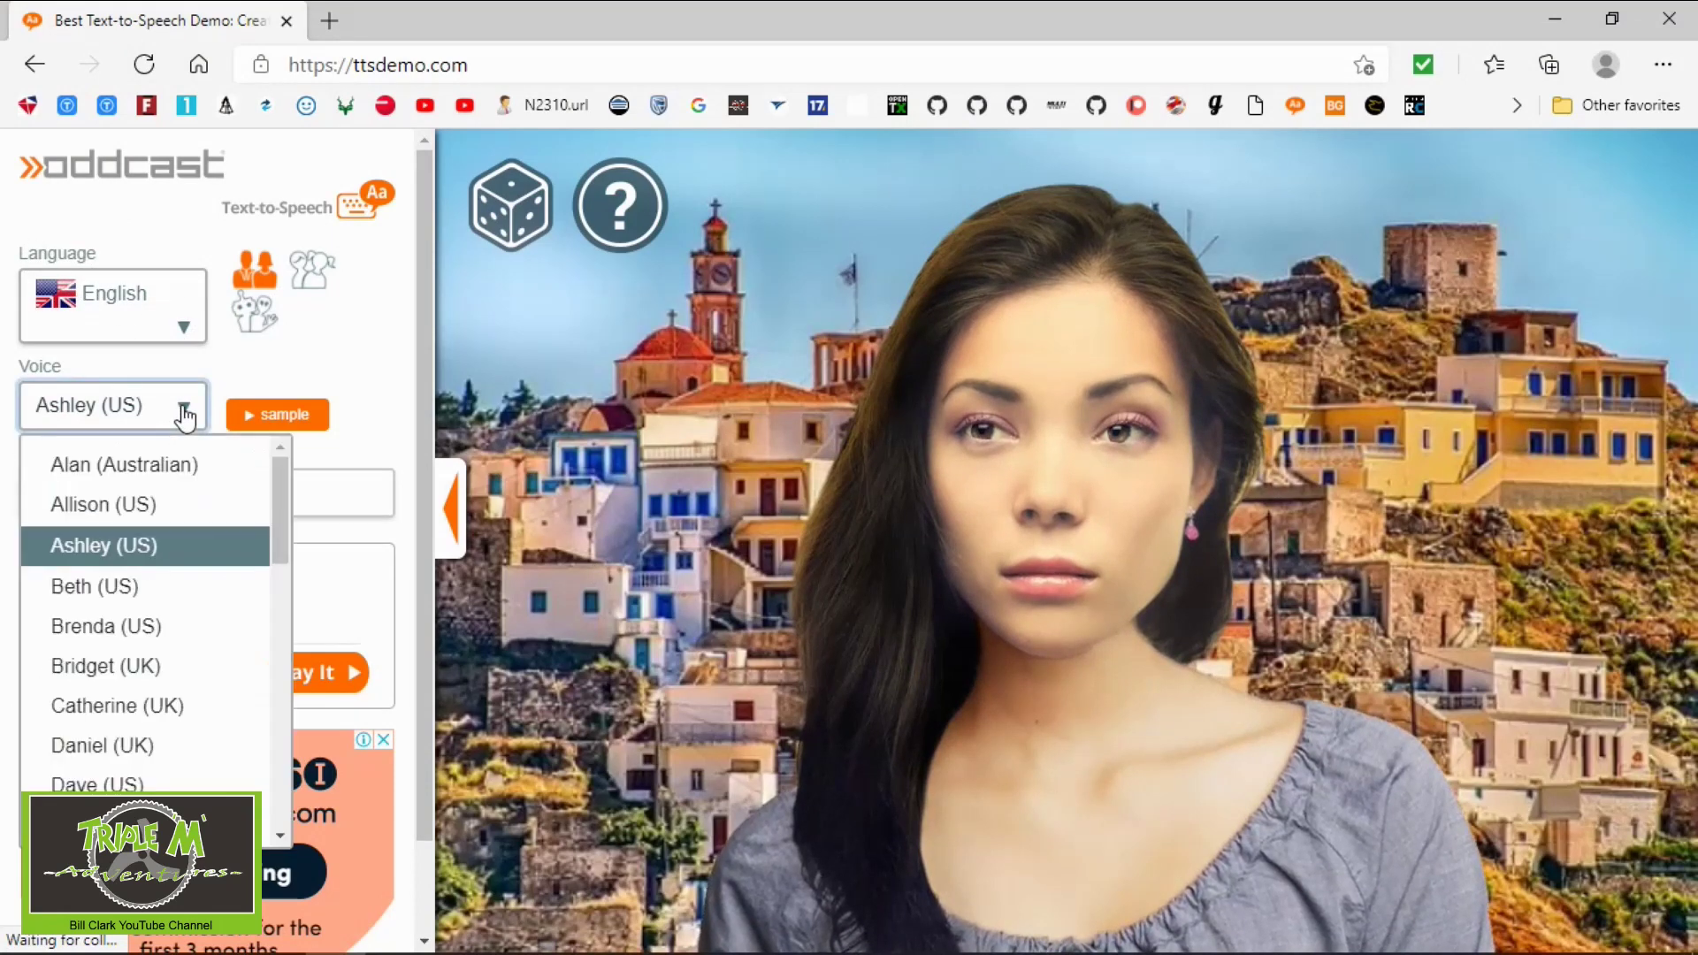
left_click(139, 545)
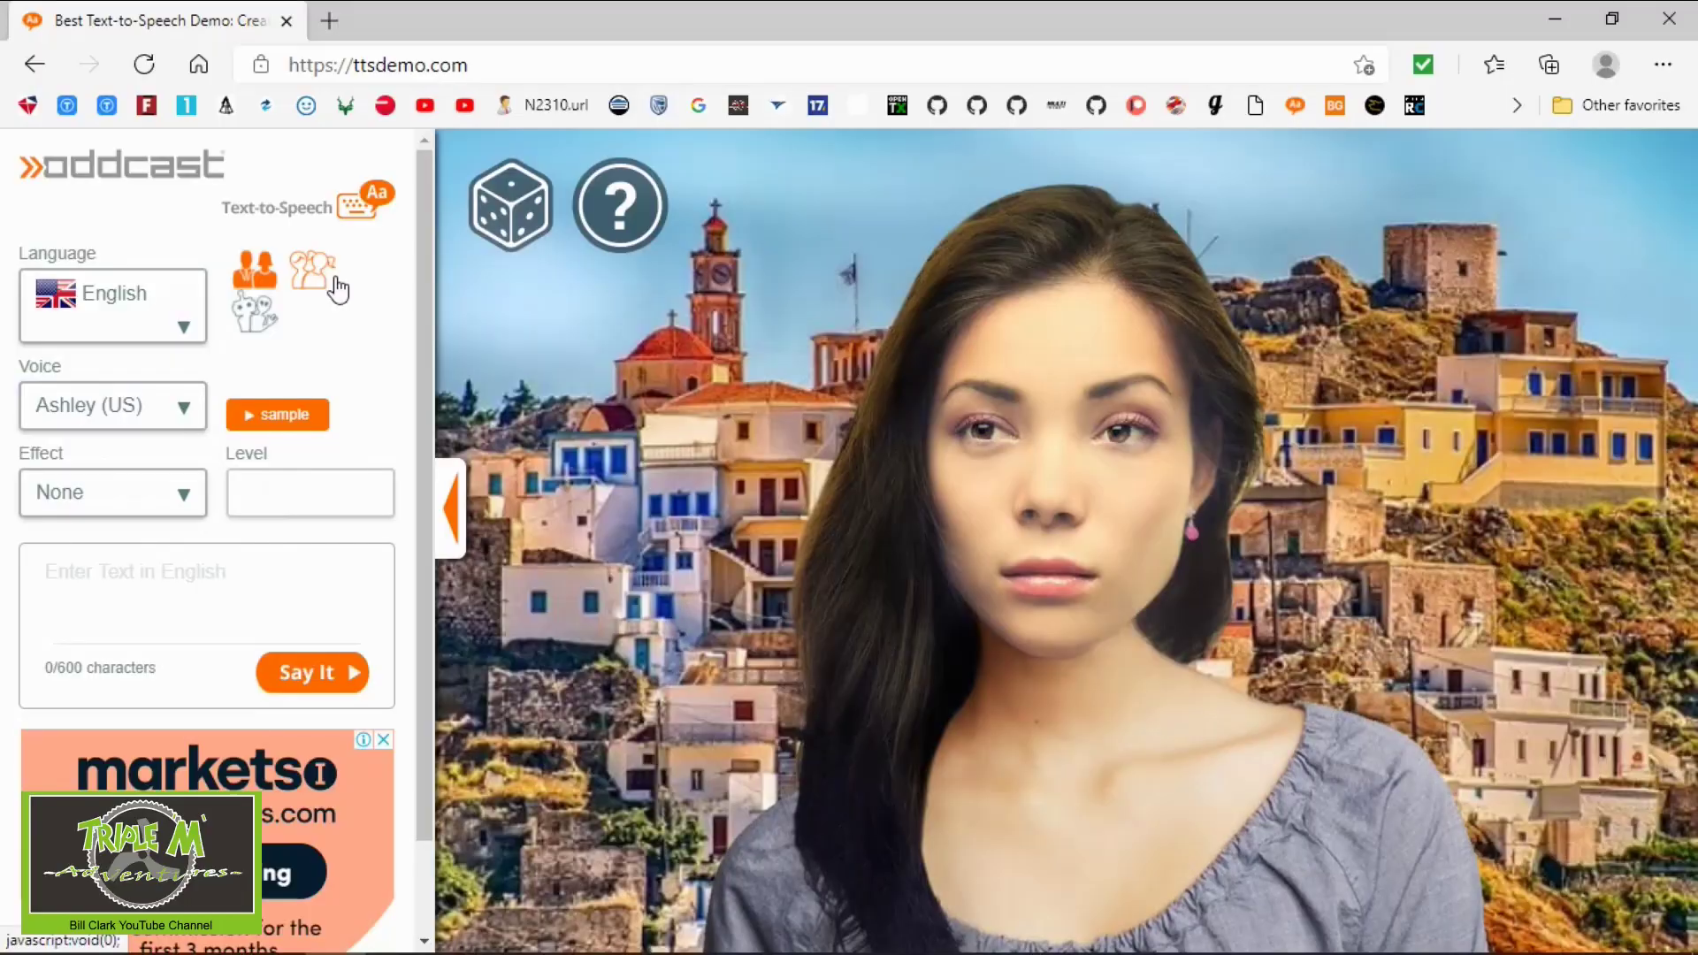
left_click(336, 288)
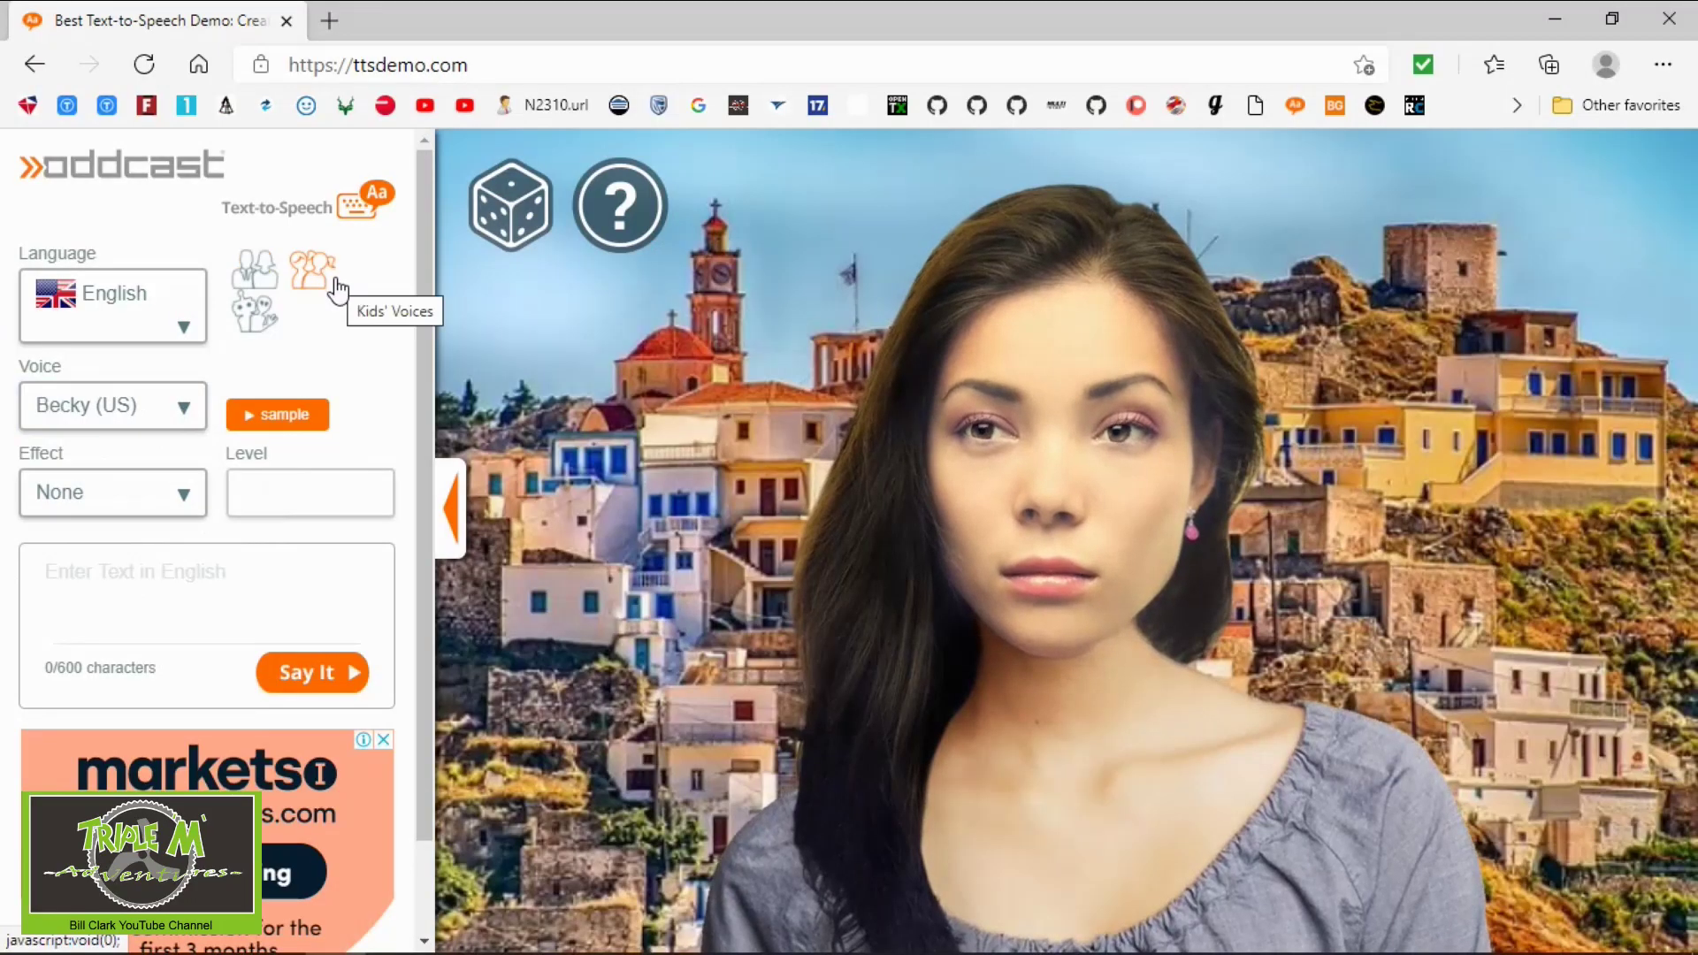
left_click(195, 427)
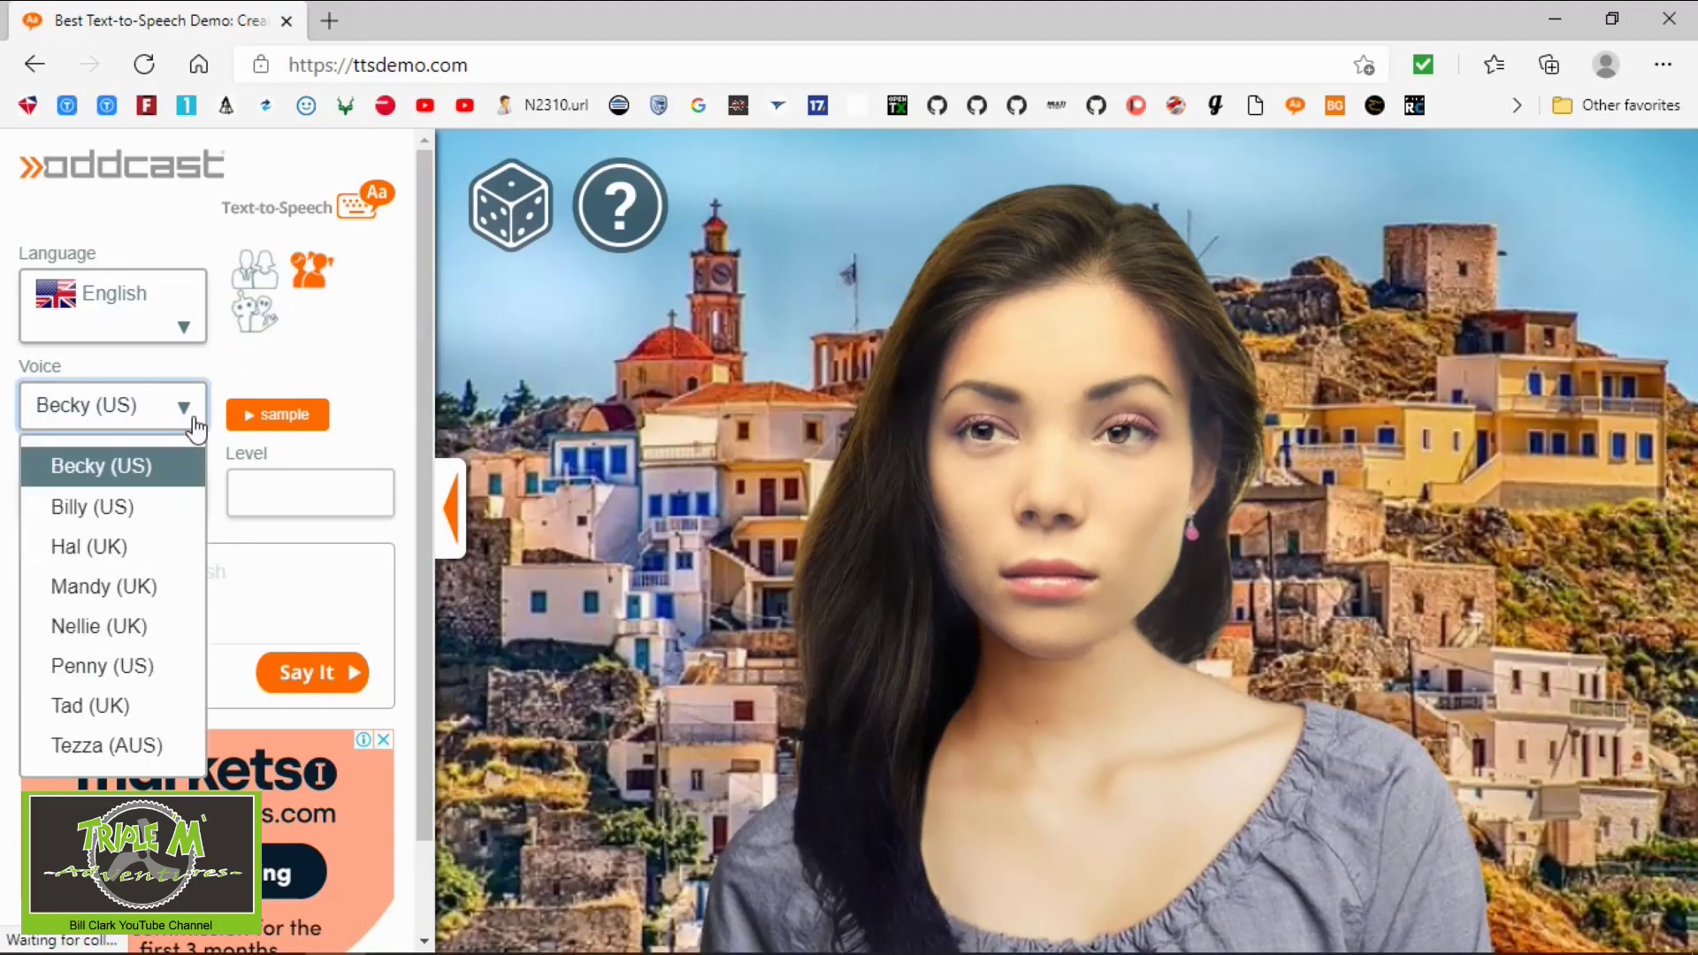
left_click(370, 346)
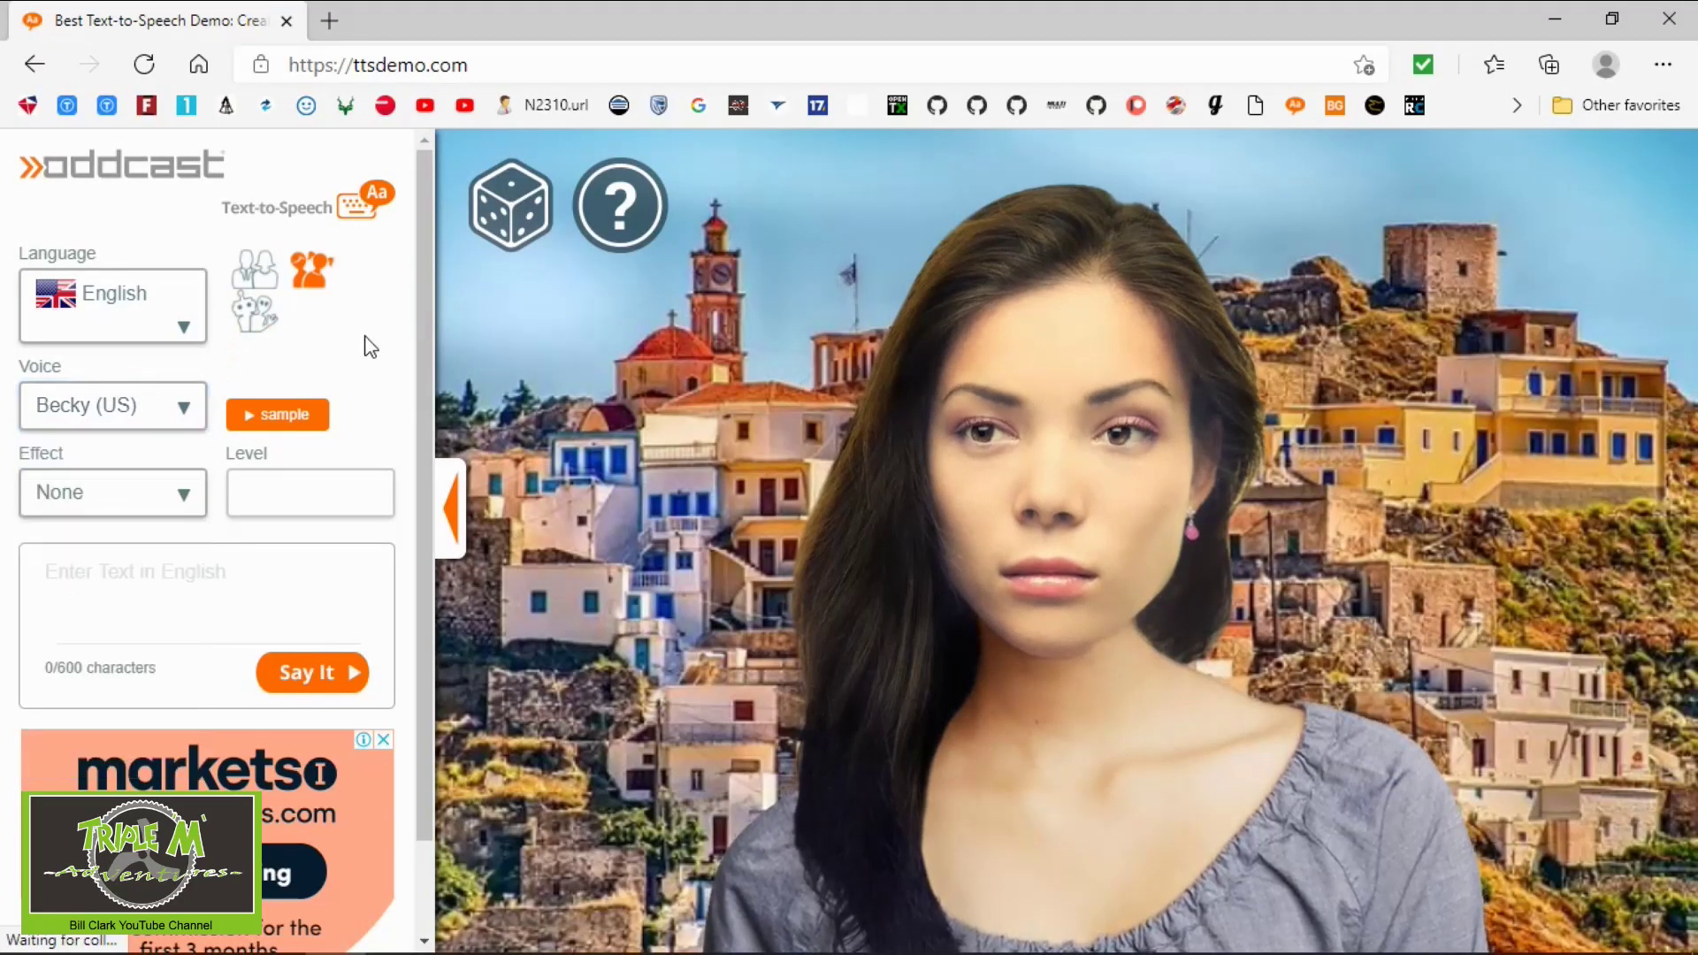
left_click(260, 323)
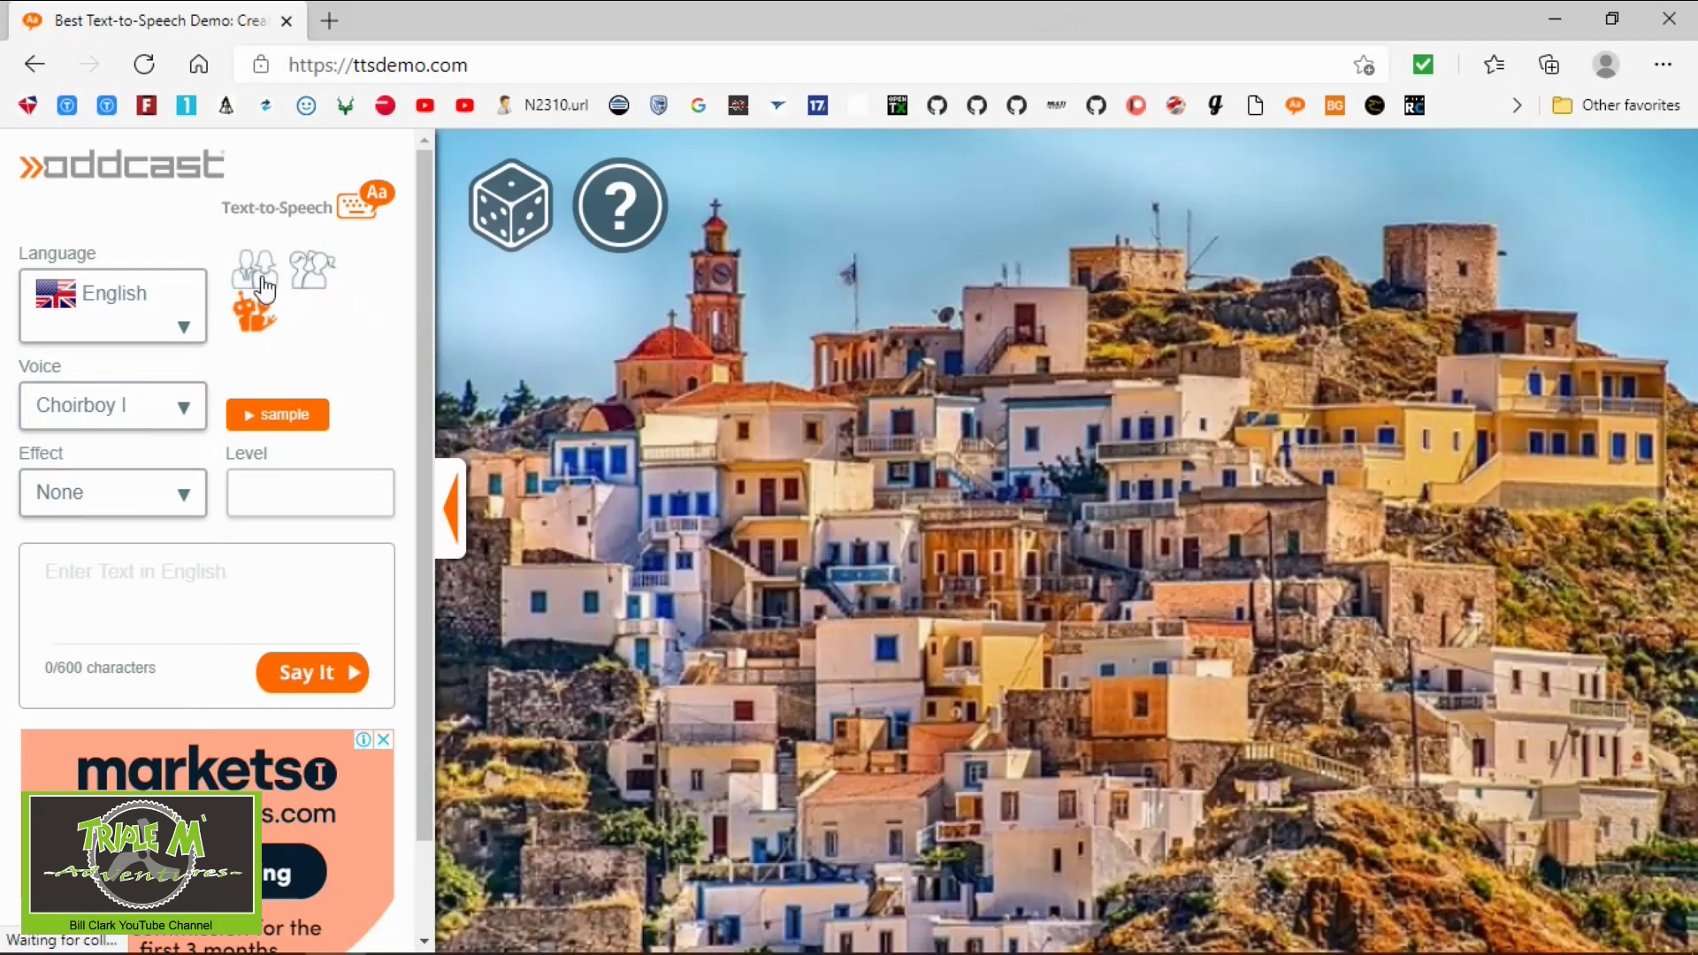
left_click(257, 274)
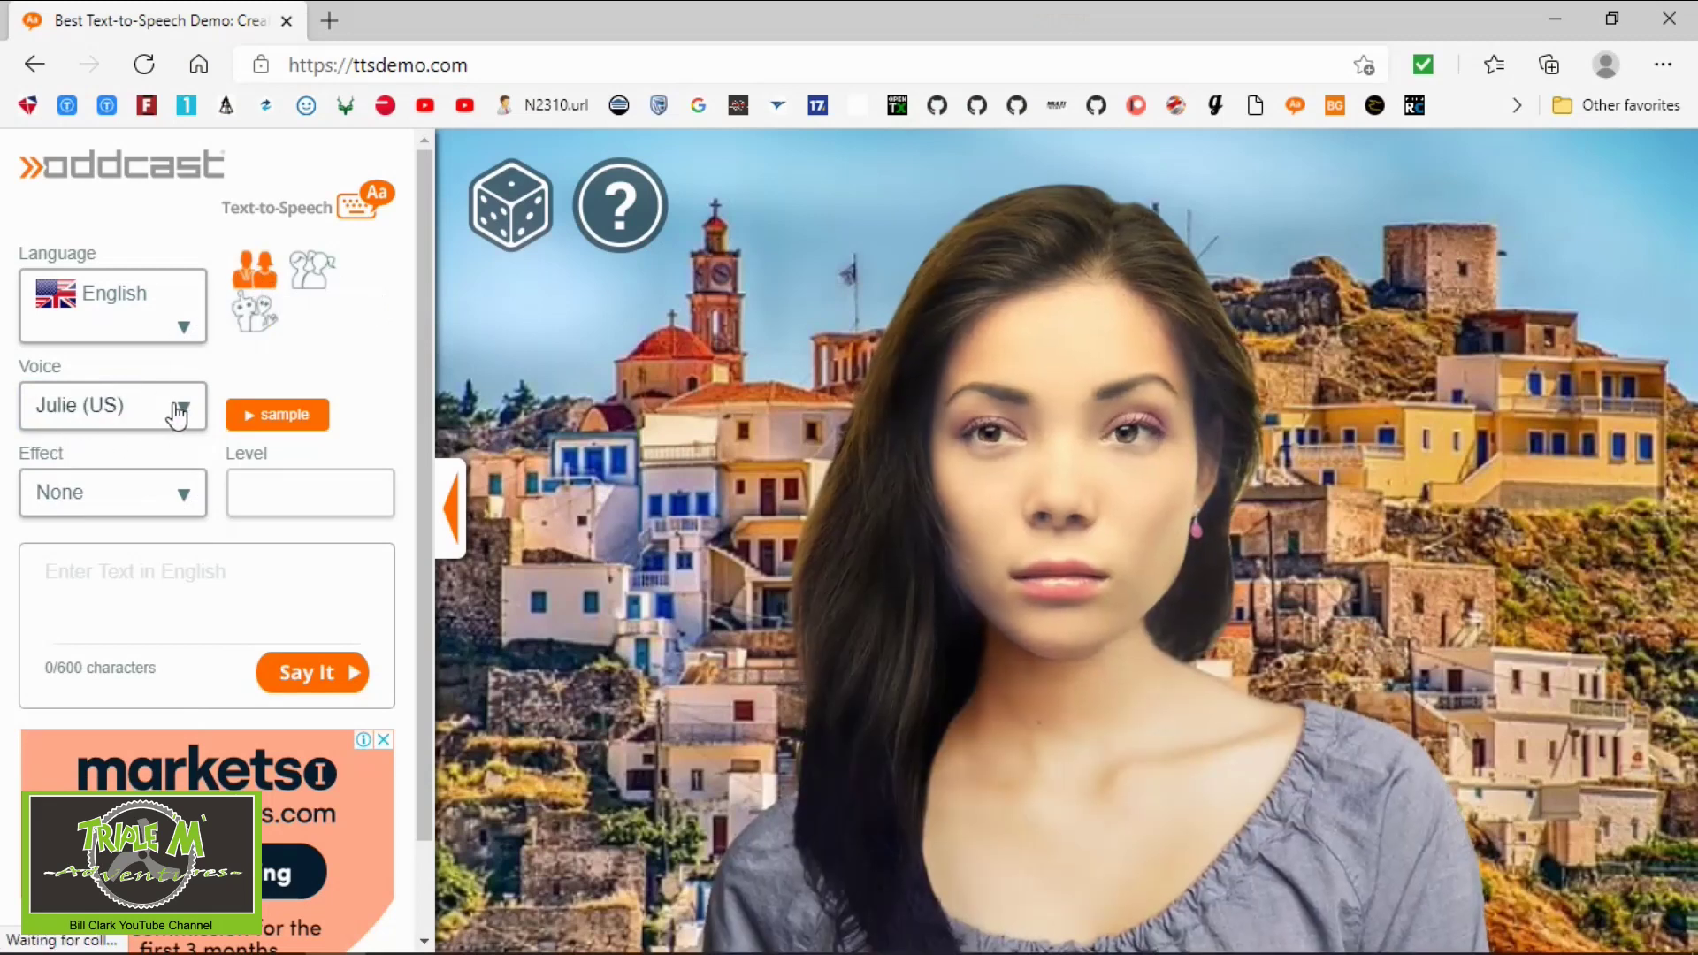
left_click(174, 408)
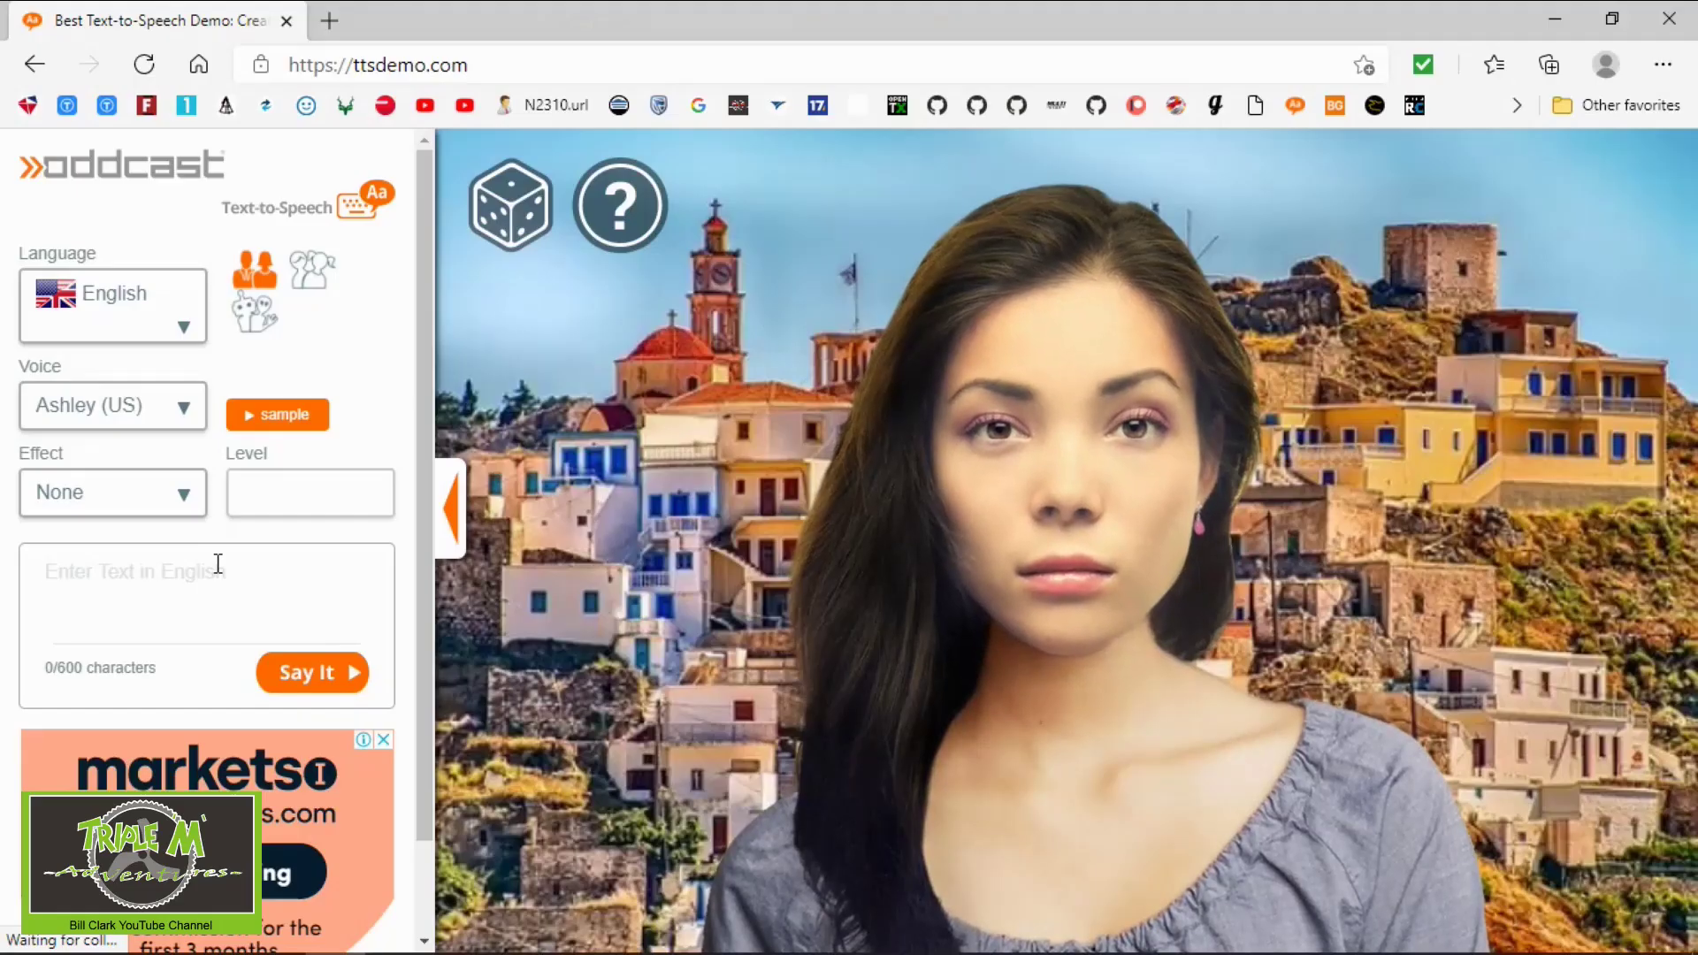
Step: Enter 'Landing Gear Down' as the demo phrase, then bring Audacity back
type("La")
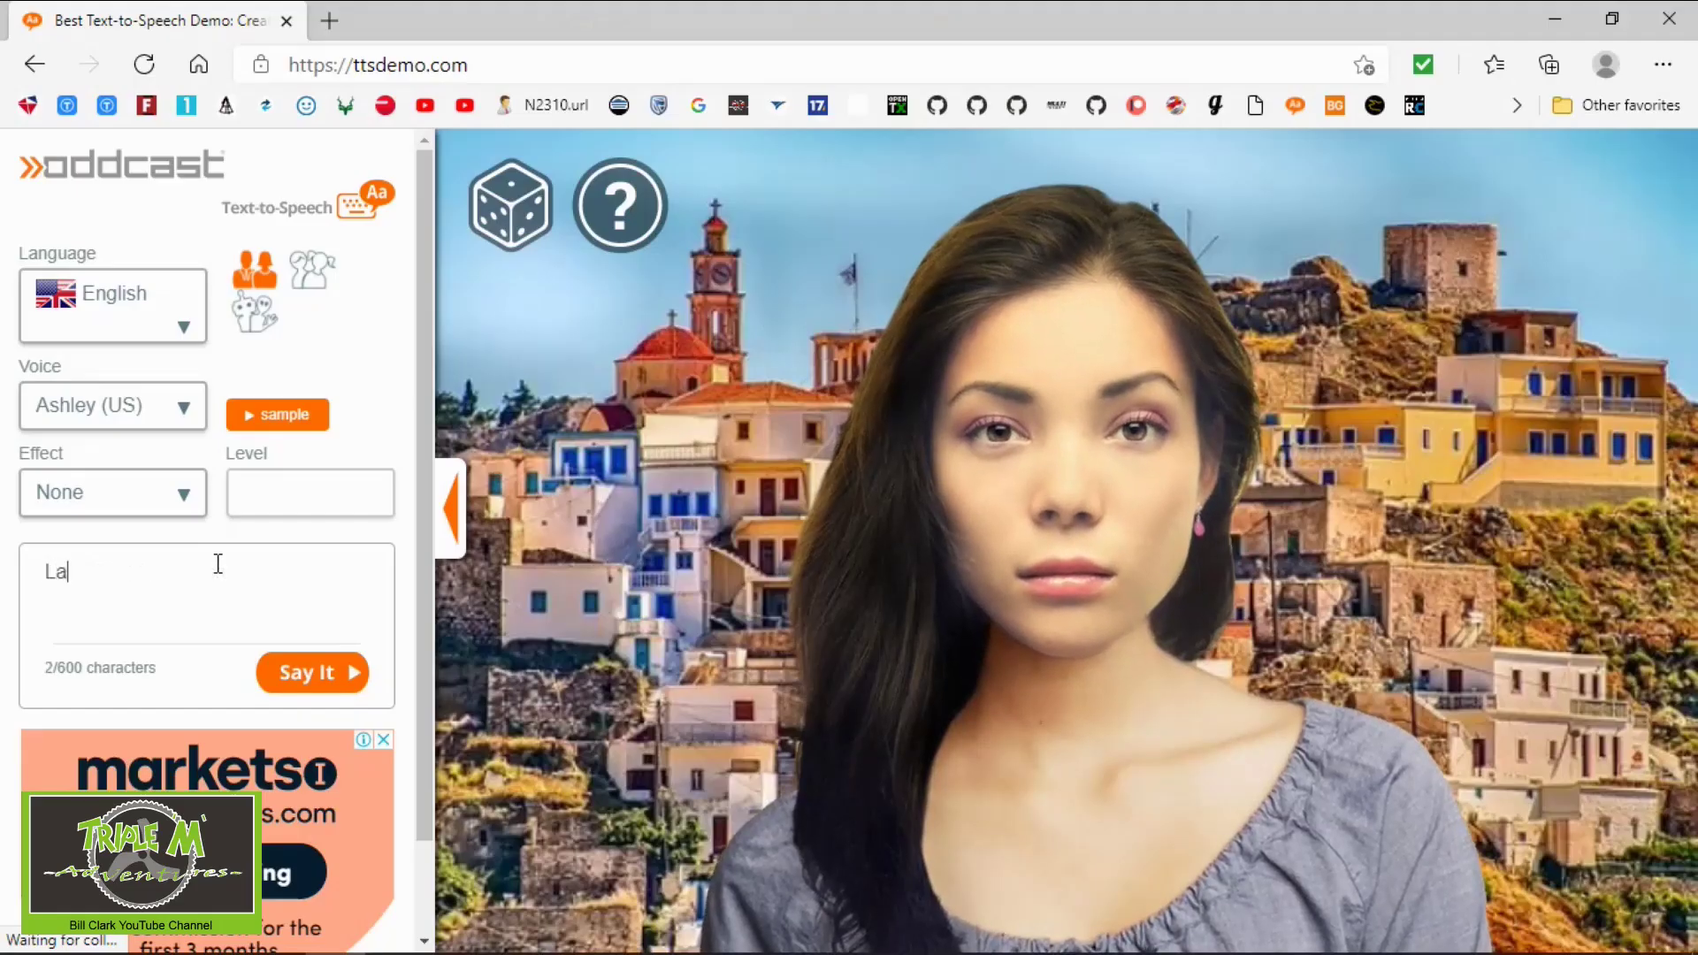
type("nding Gear Down")
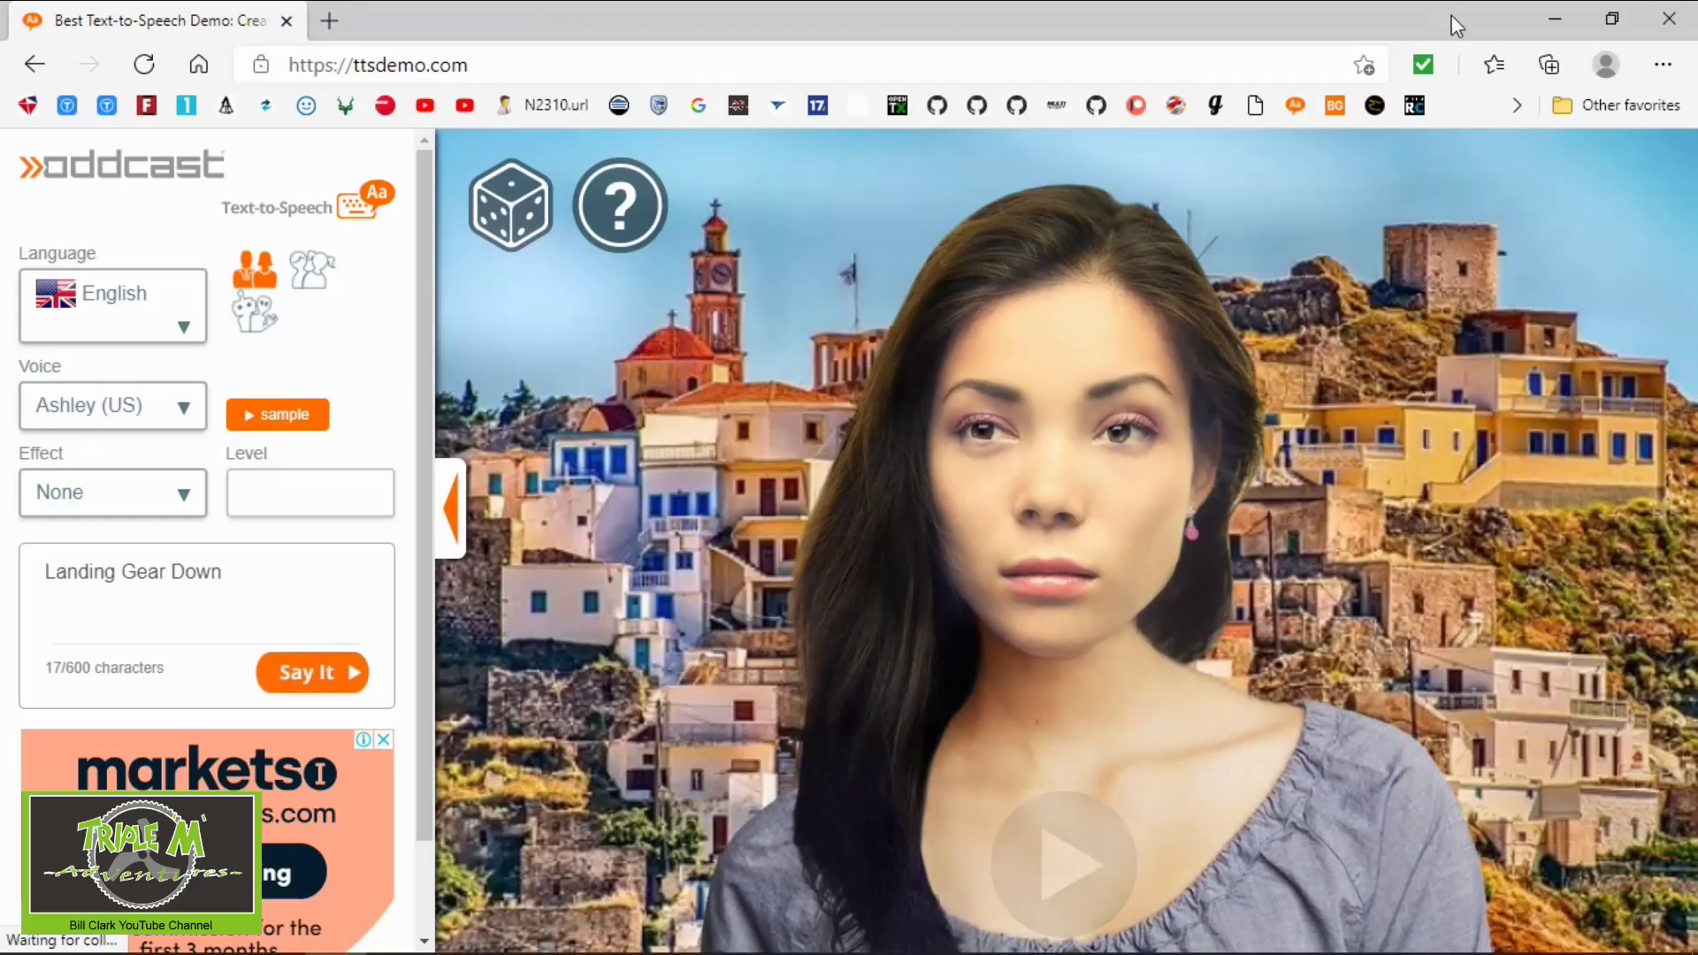
left_click(701, 944)
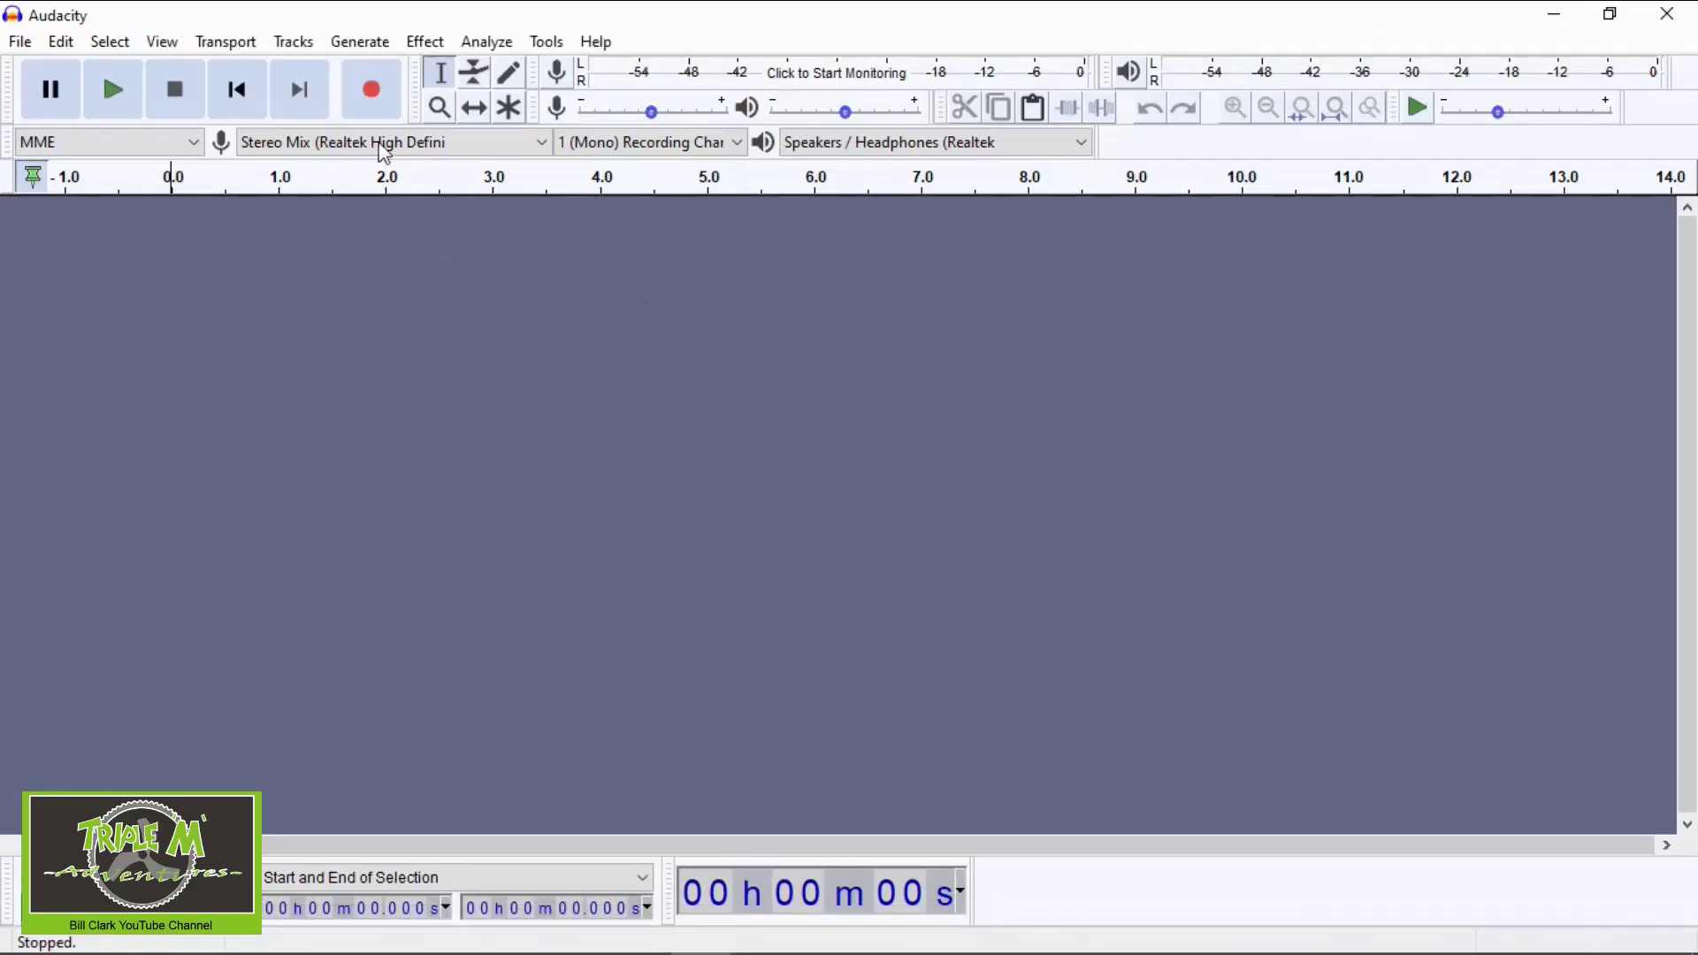
Step: Record the Stereo Mix output while the demo voice says 'Landing Gear Down', then stop recording
left_click(372, 92)
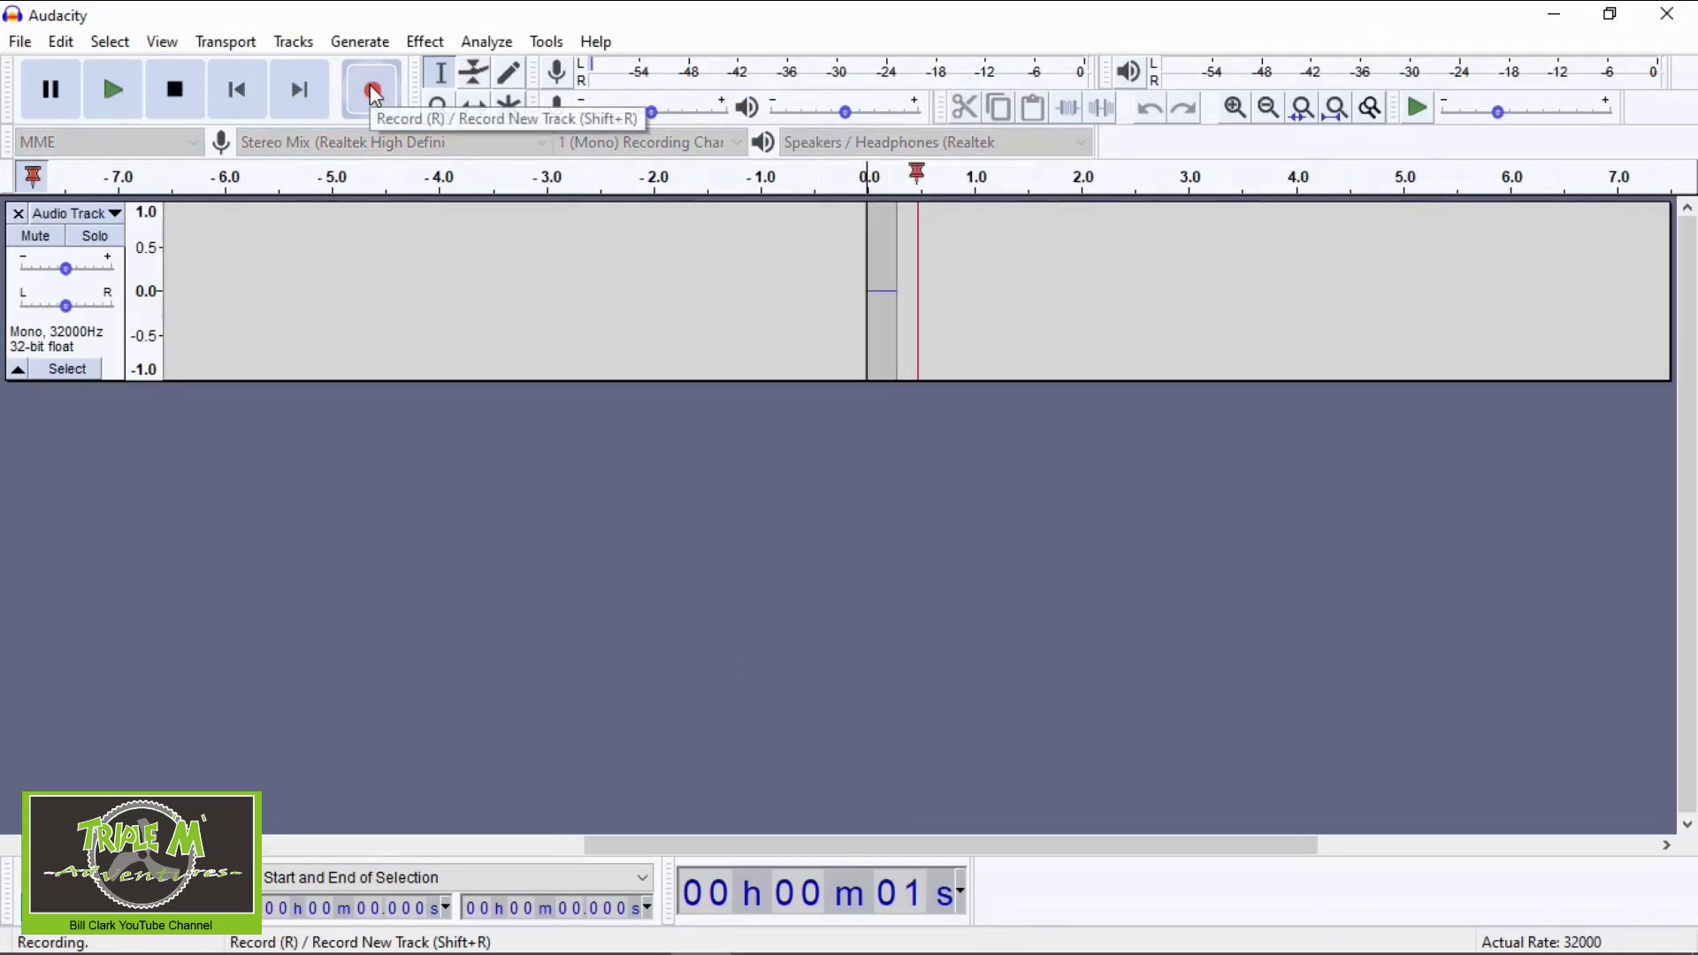
mouse_move(255, 945)
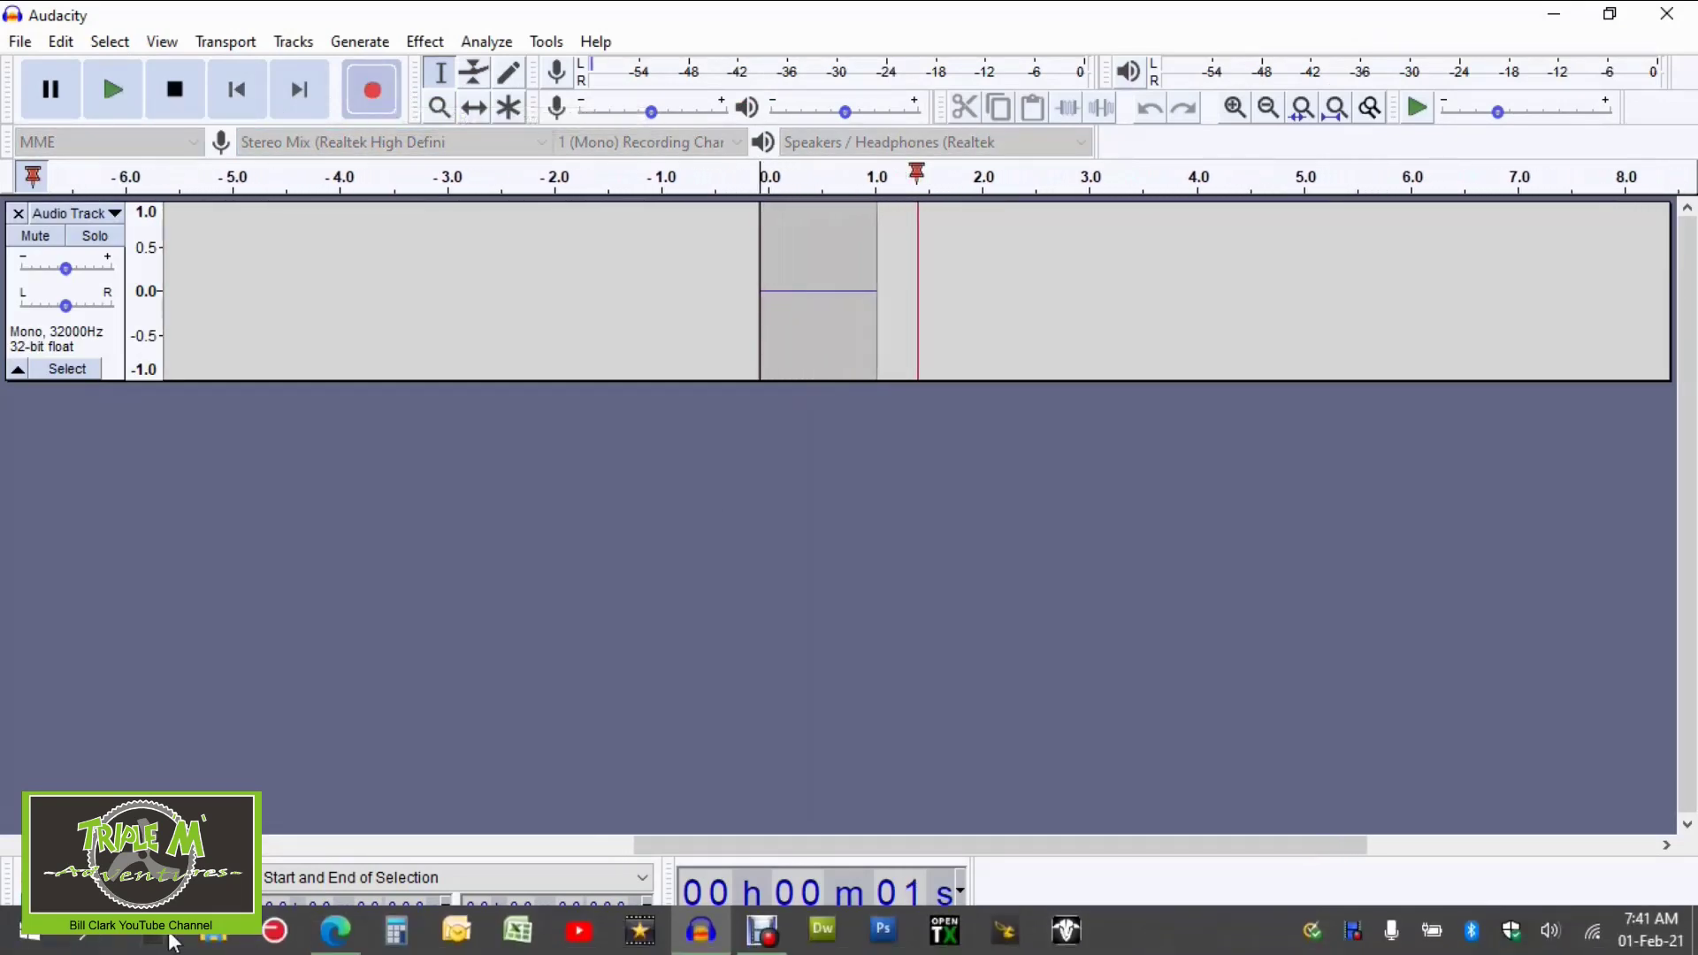
left_click(334, 931)
left_click(314, 674)
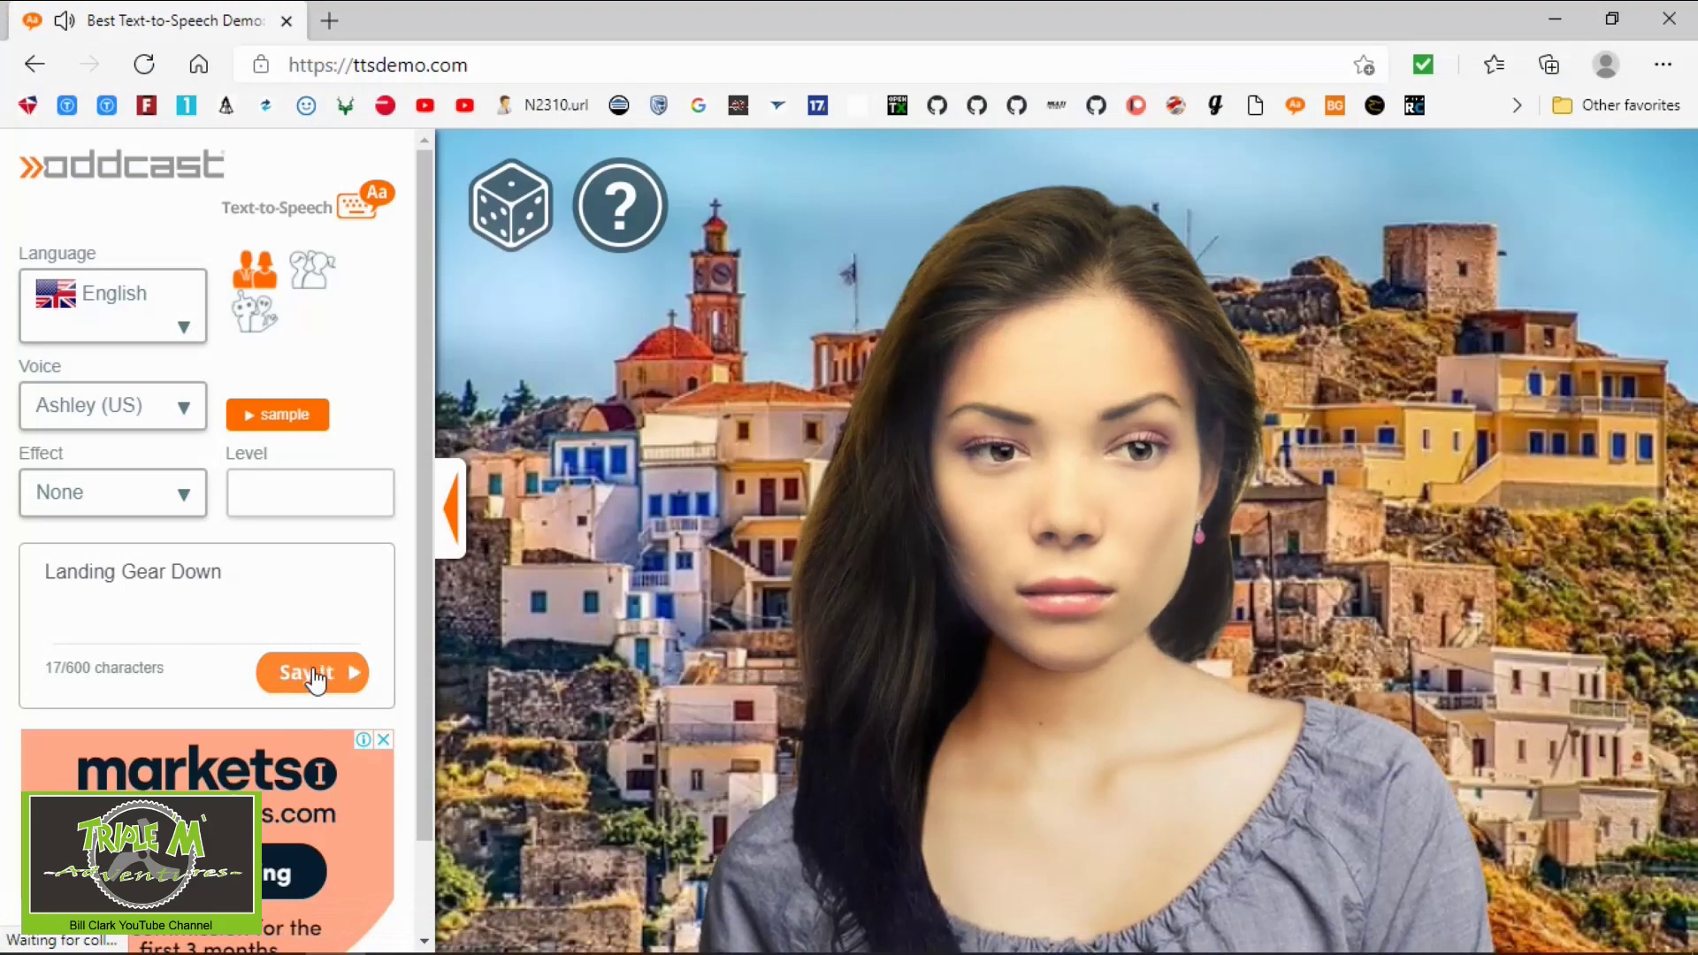
left_click(1550, 25)
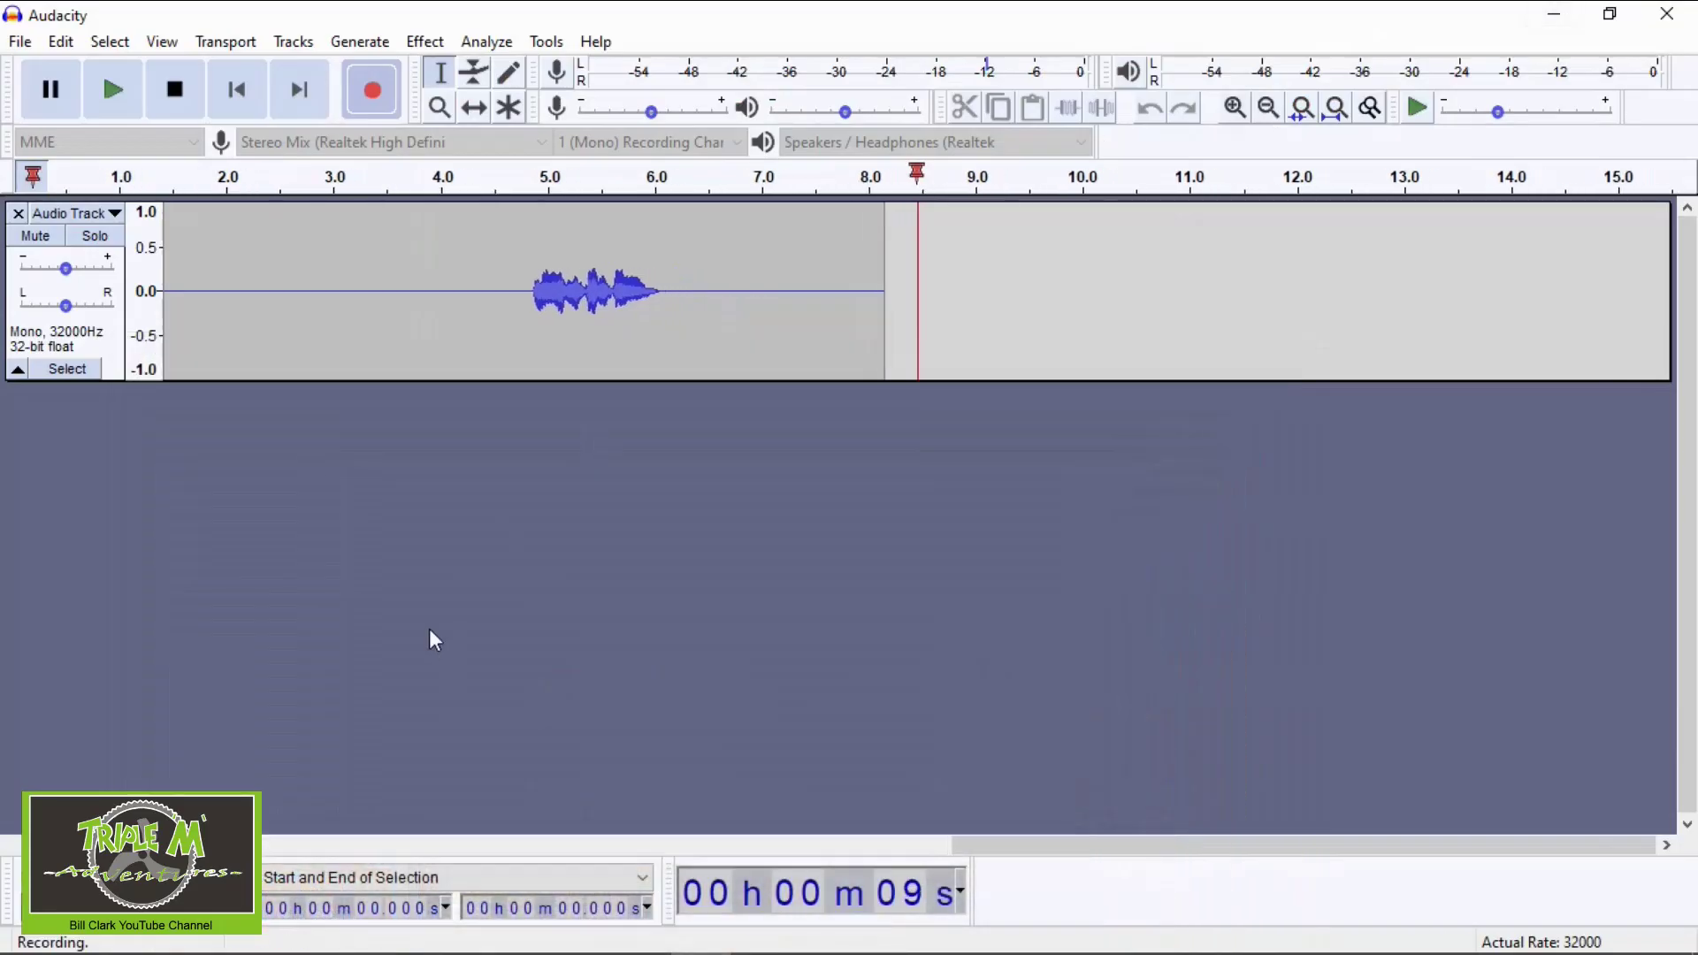
left_click(176, 98)
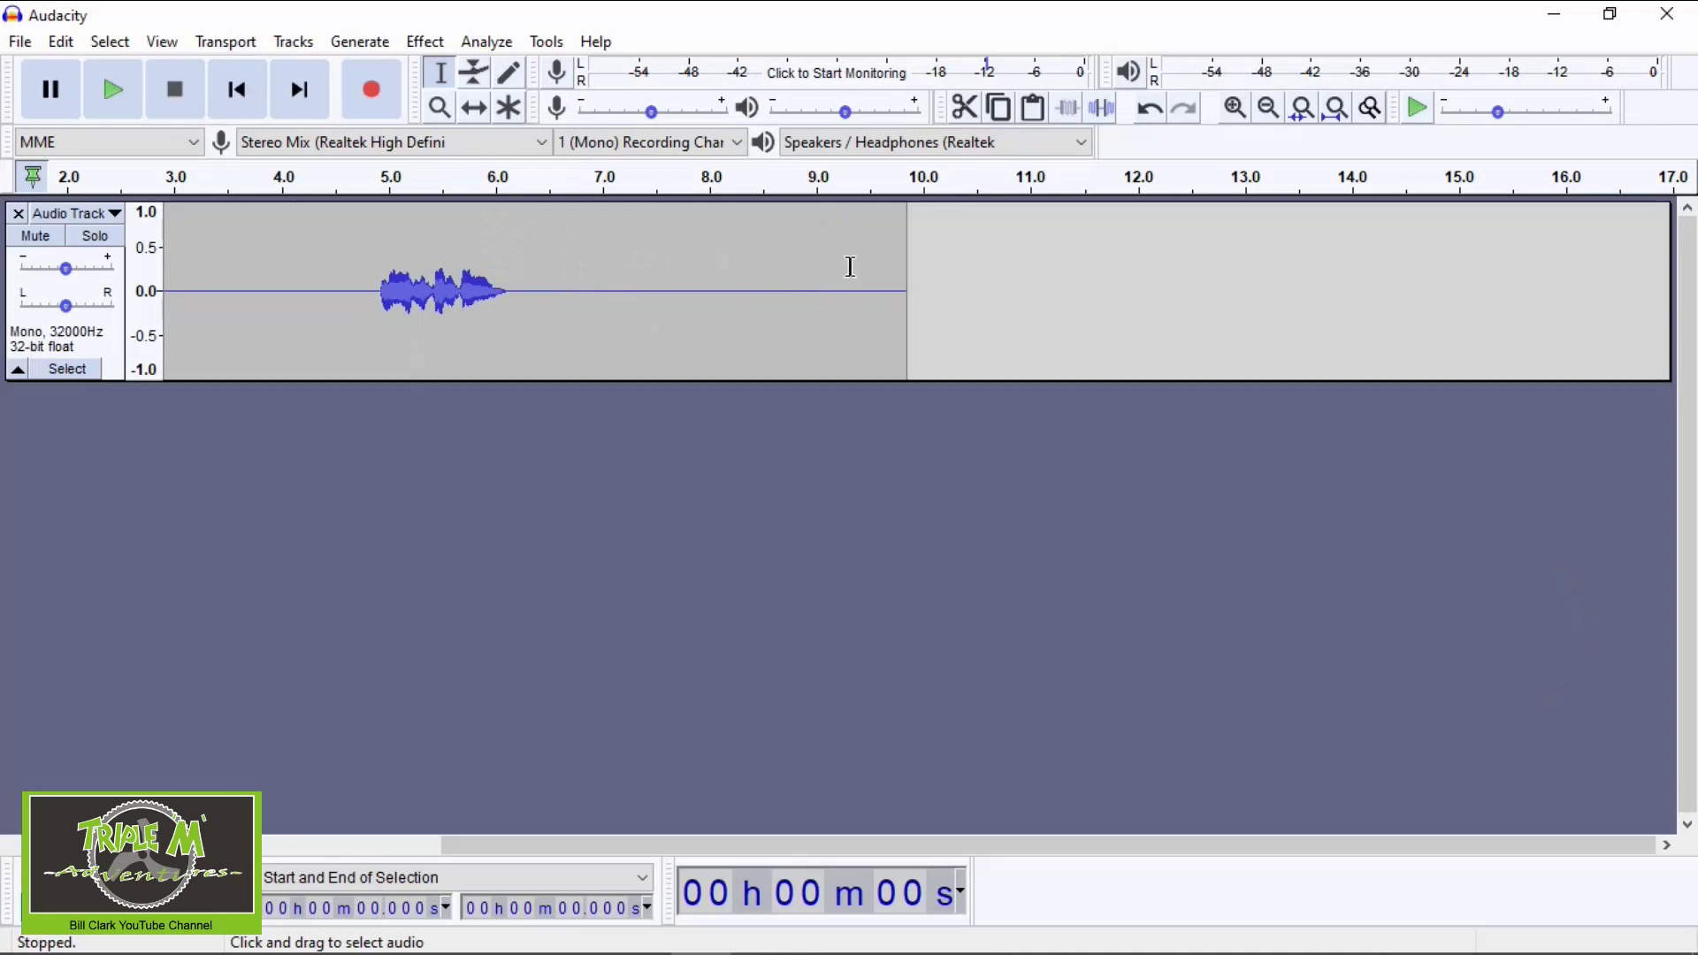
Step: Delete the trailing silence from 6.2 s to the end of the track
left_click_drag(907, 289, 527, 308)
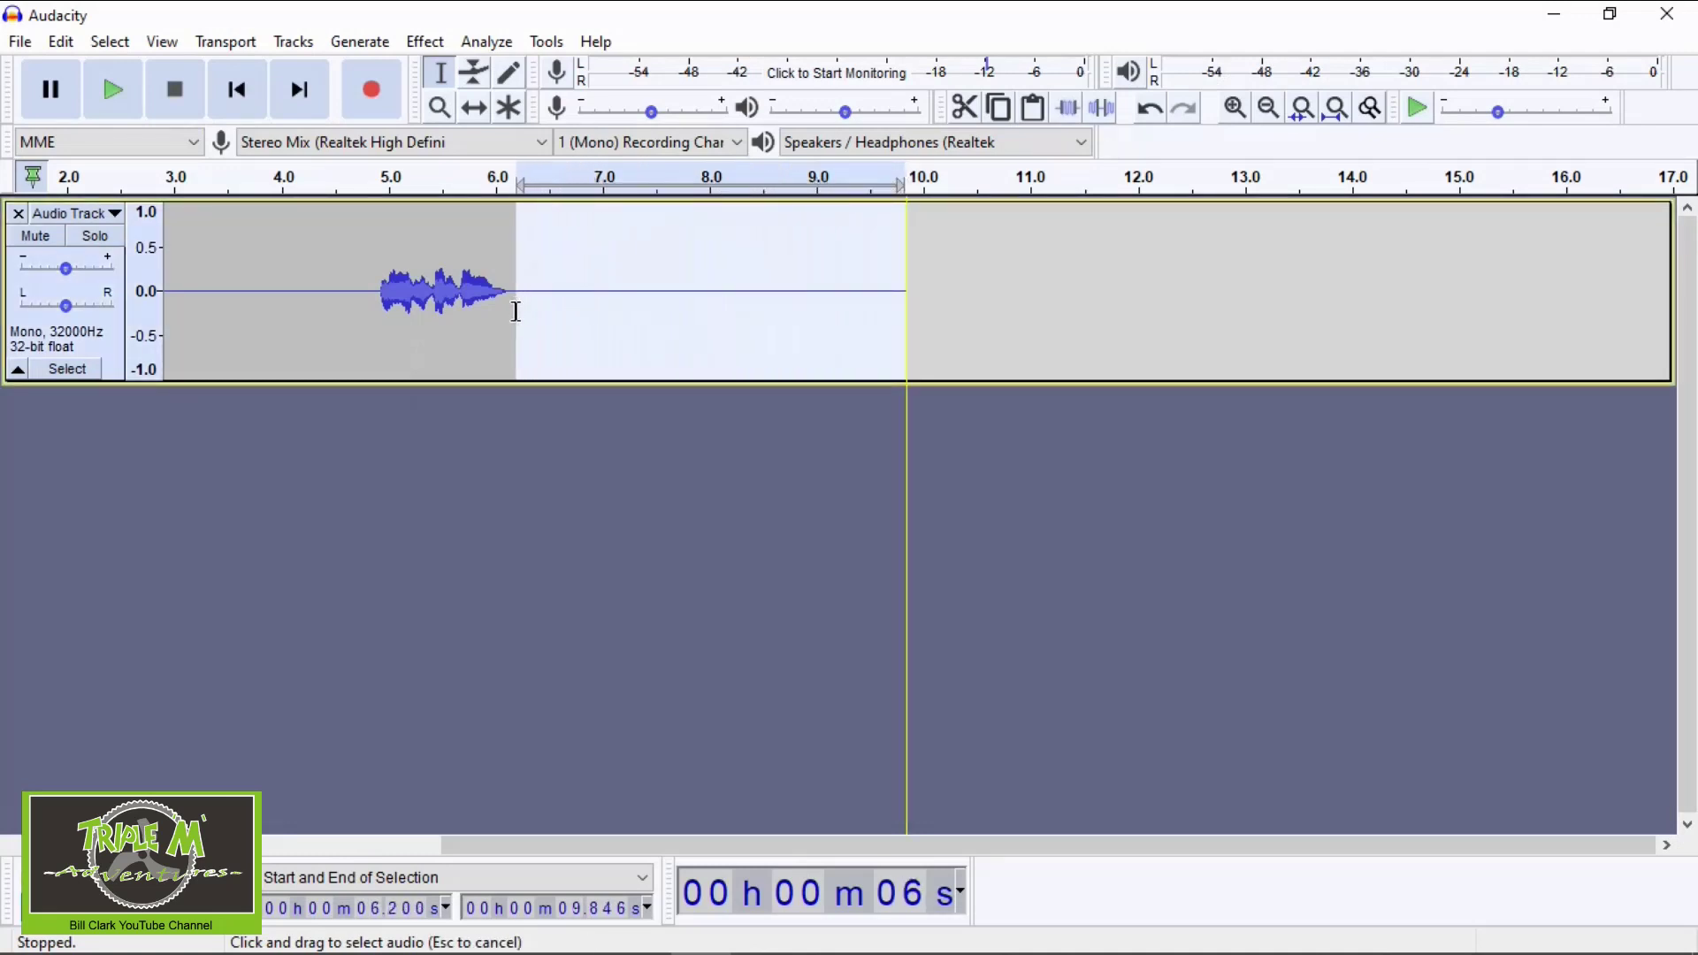
left_click_drag(516, 312, 517, 311)
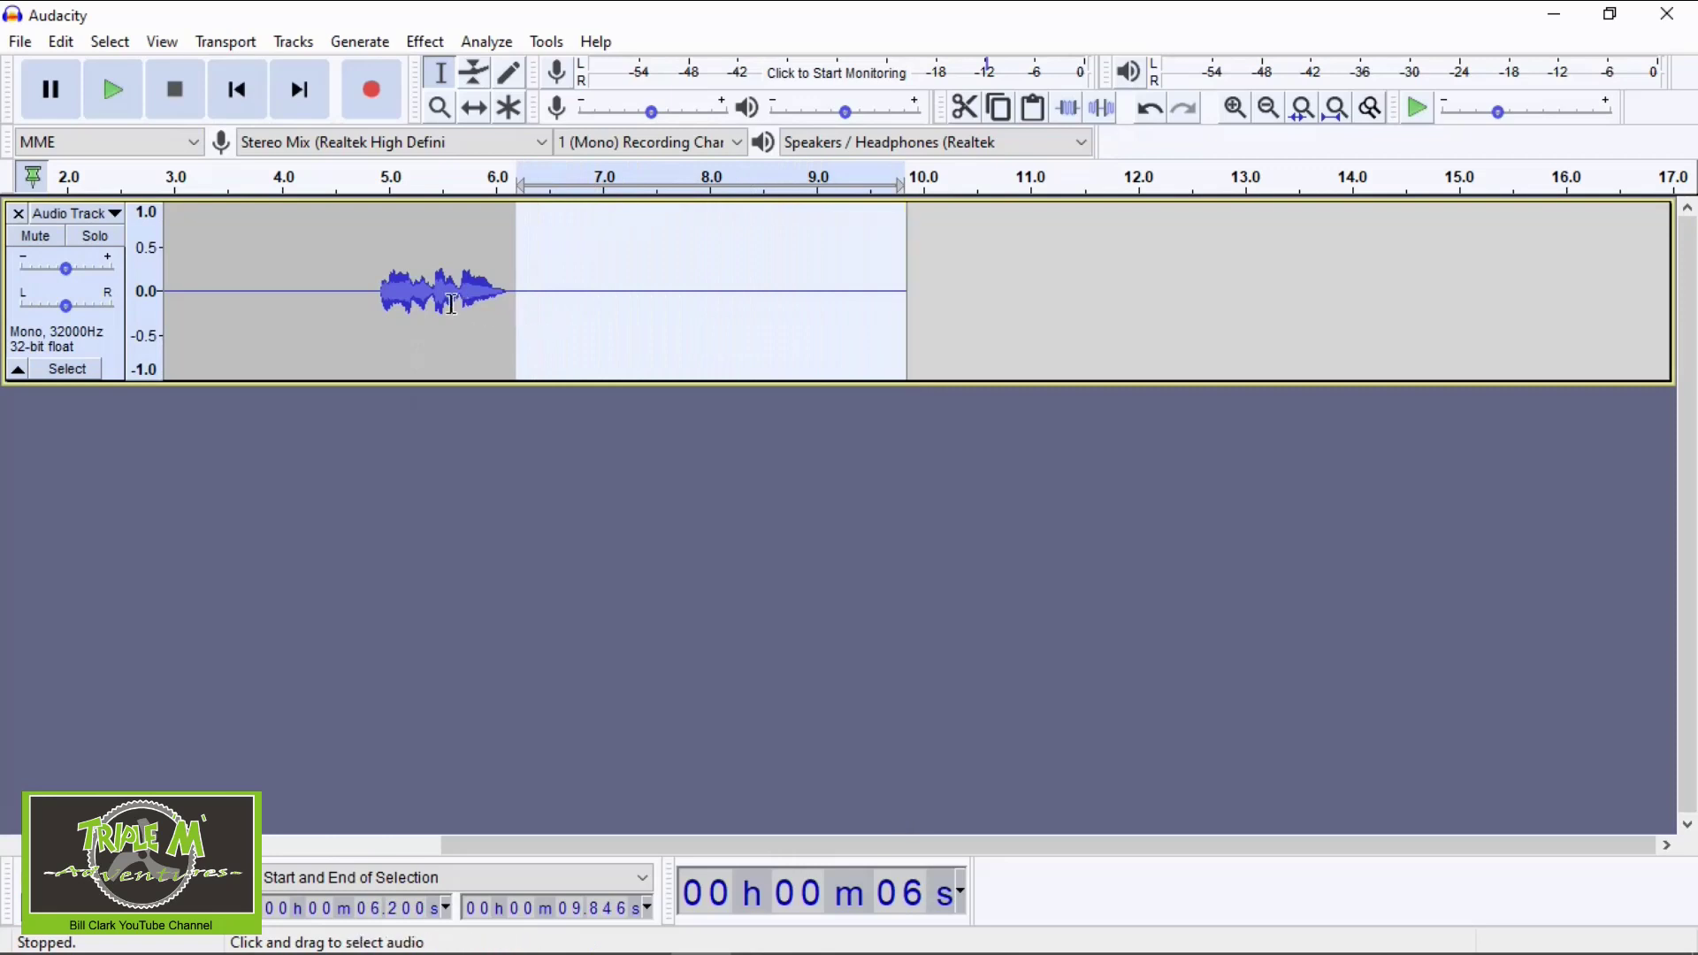
left_click(62, 41)
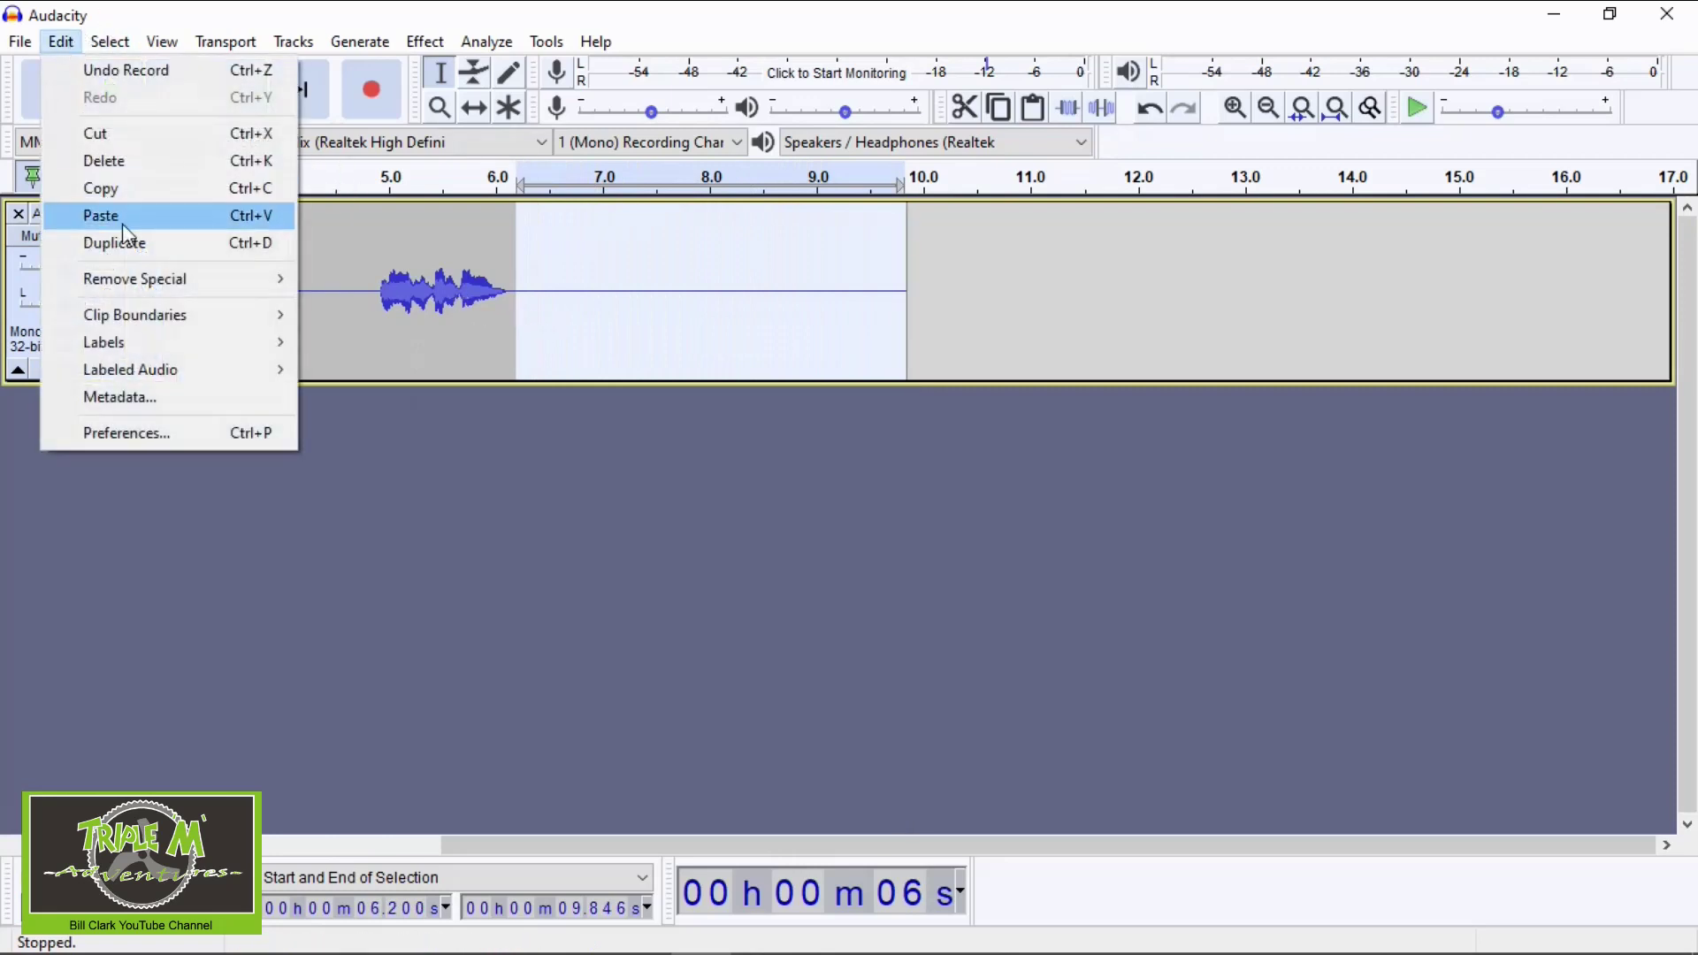
left_click(147, 162)
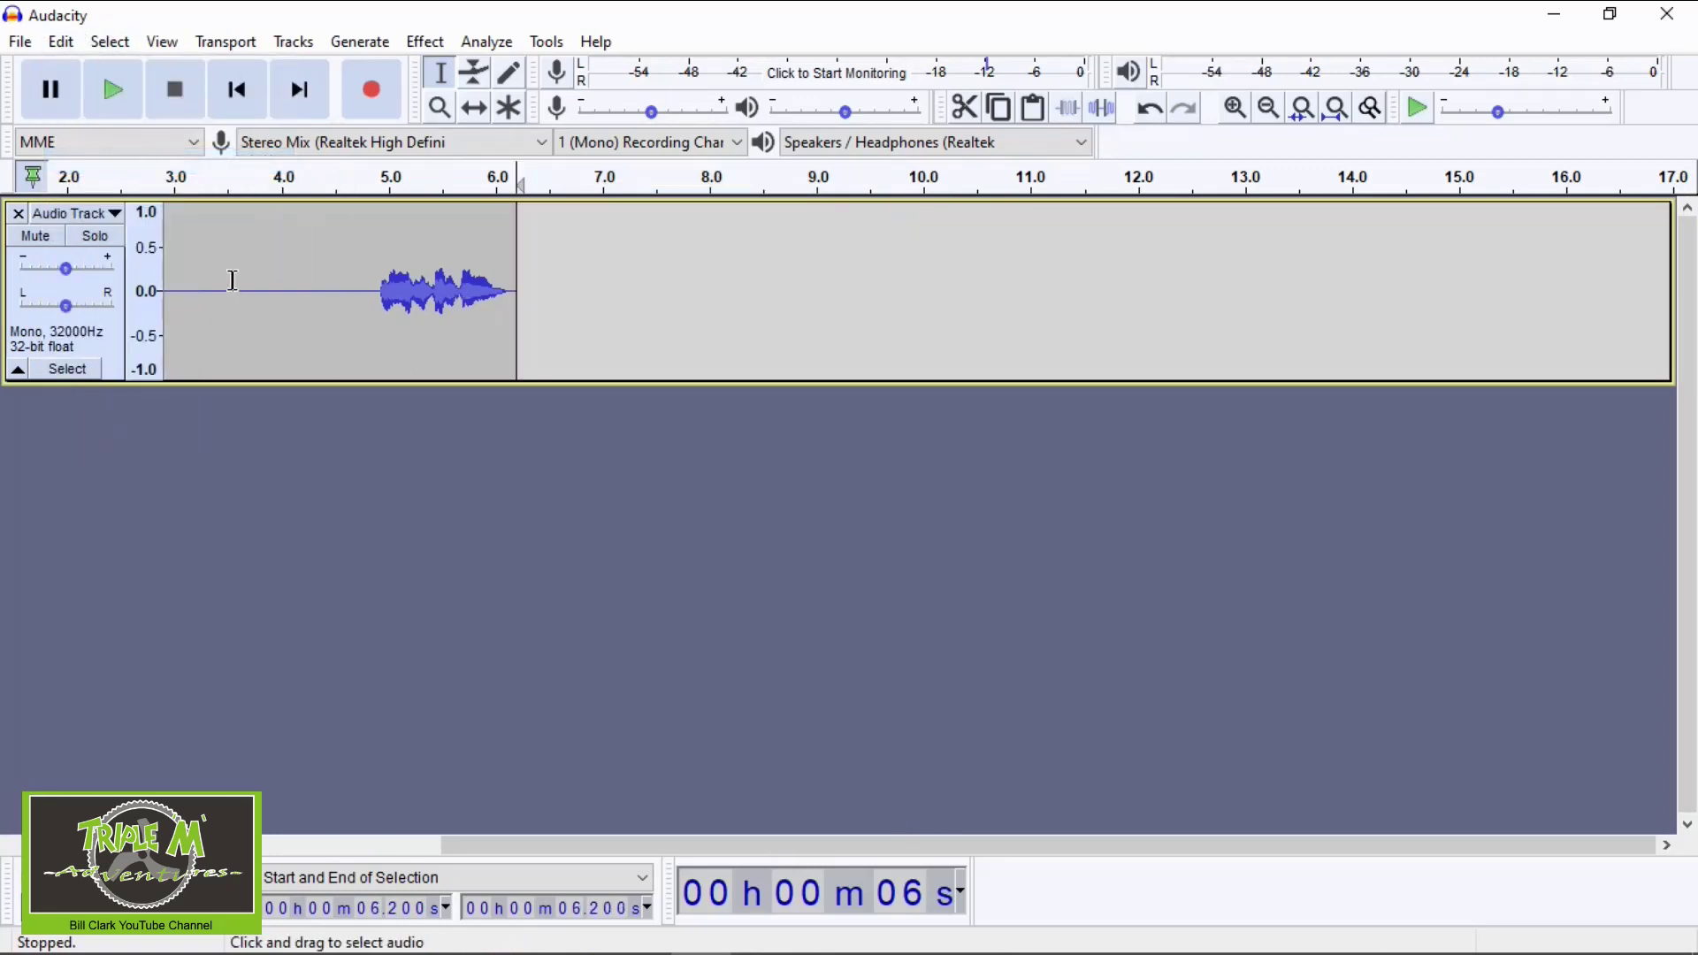
Step: Delete the leading silence from 0 to 4.8 s and play the trimmed clip
left_click(236, 90)
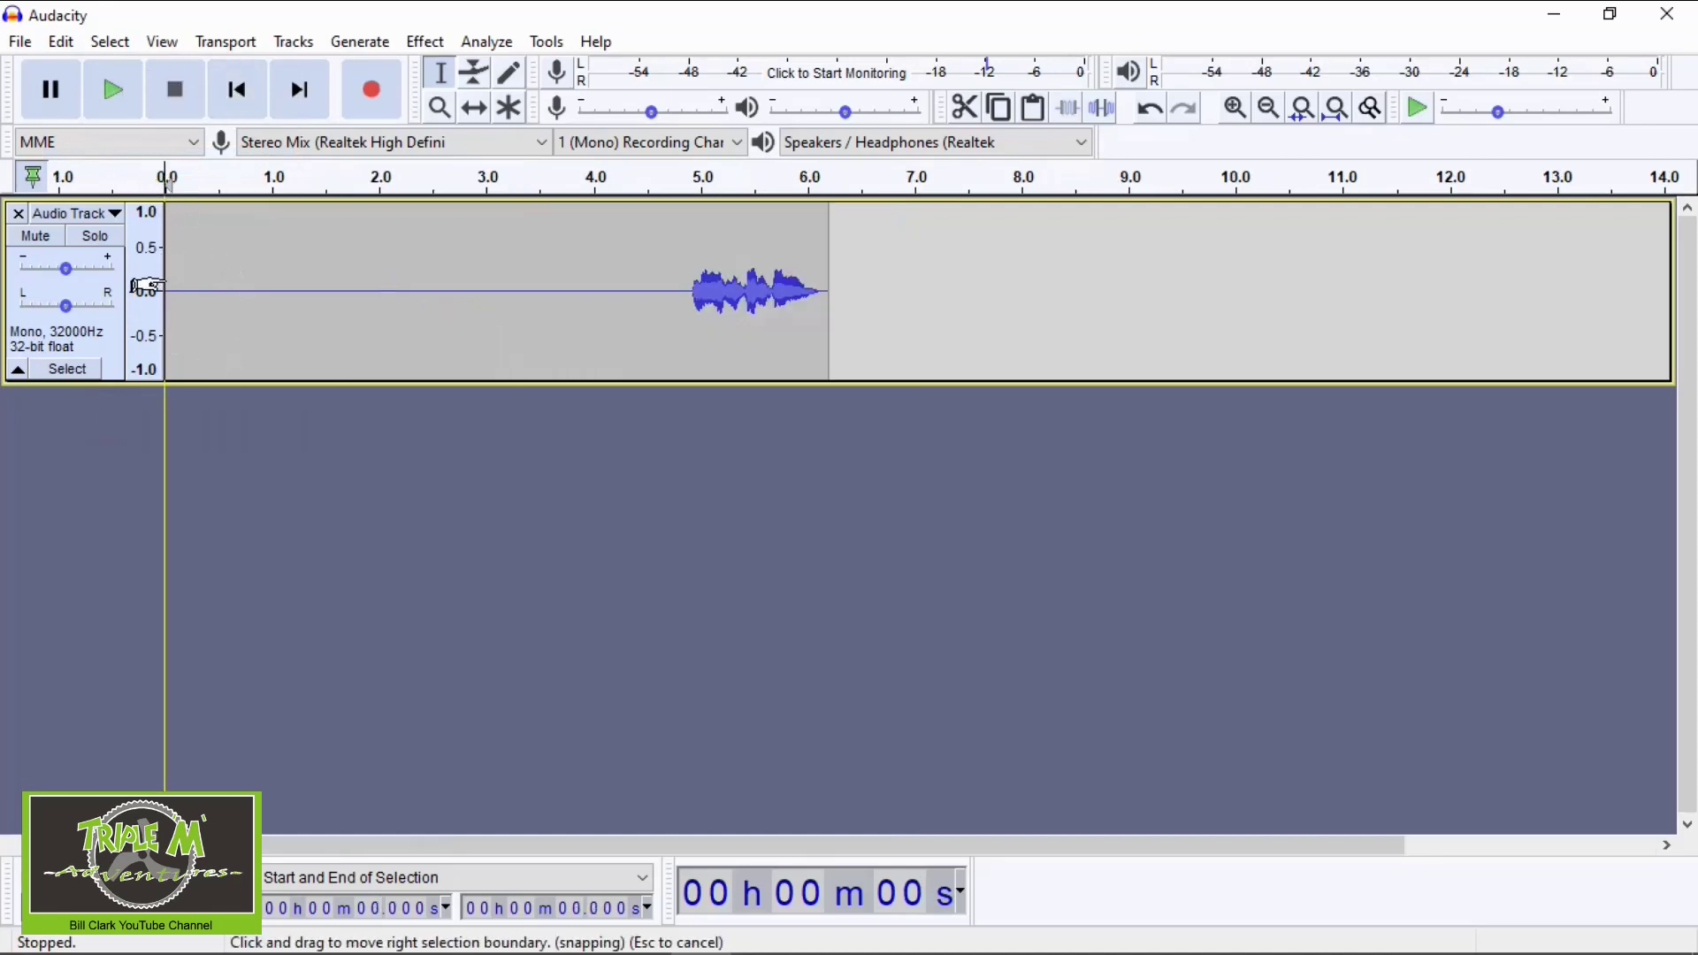
left_click_drag(165, 287, 674, 311)
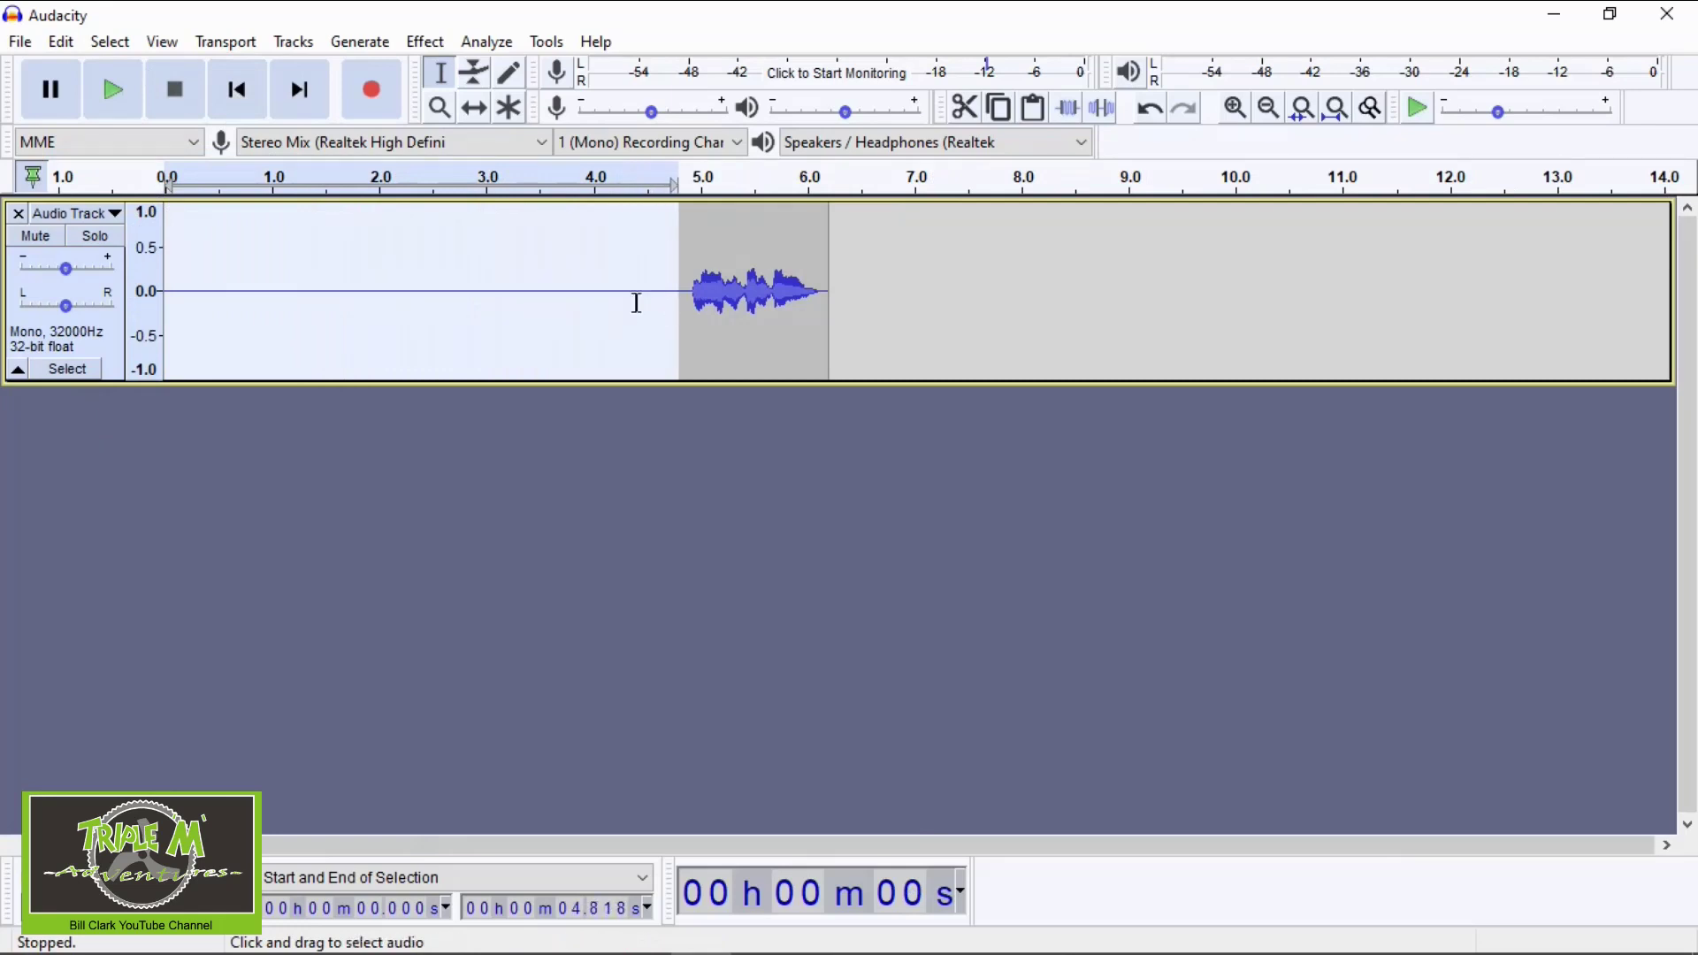
left_click(57, 46)
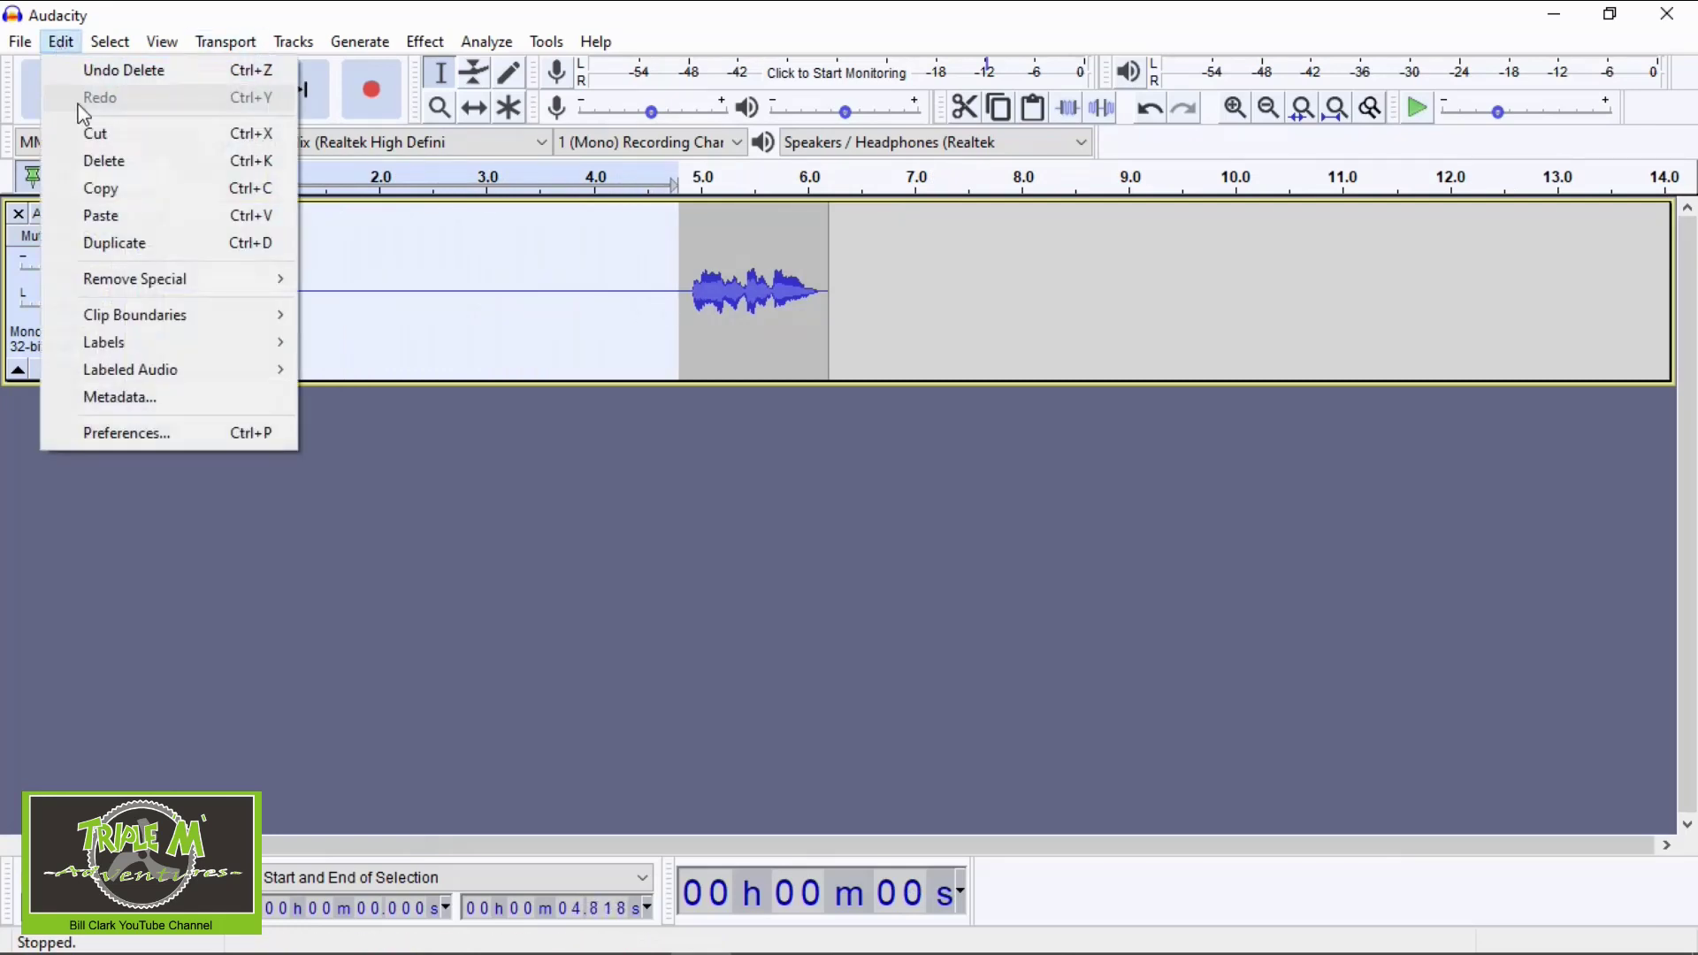
left_click(115, 164)
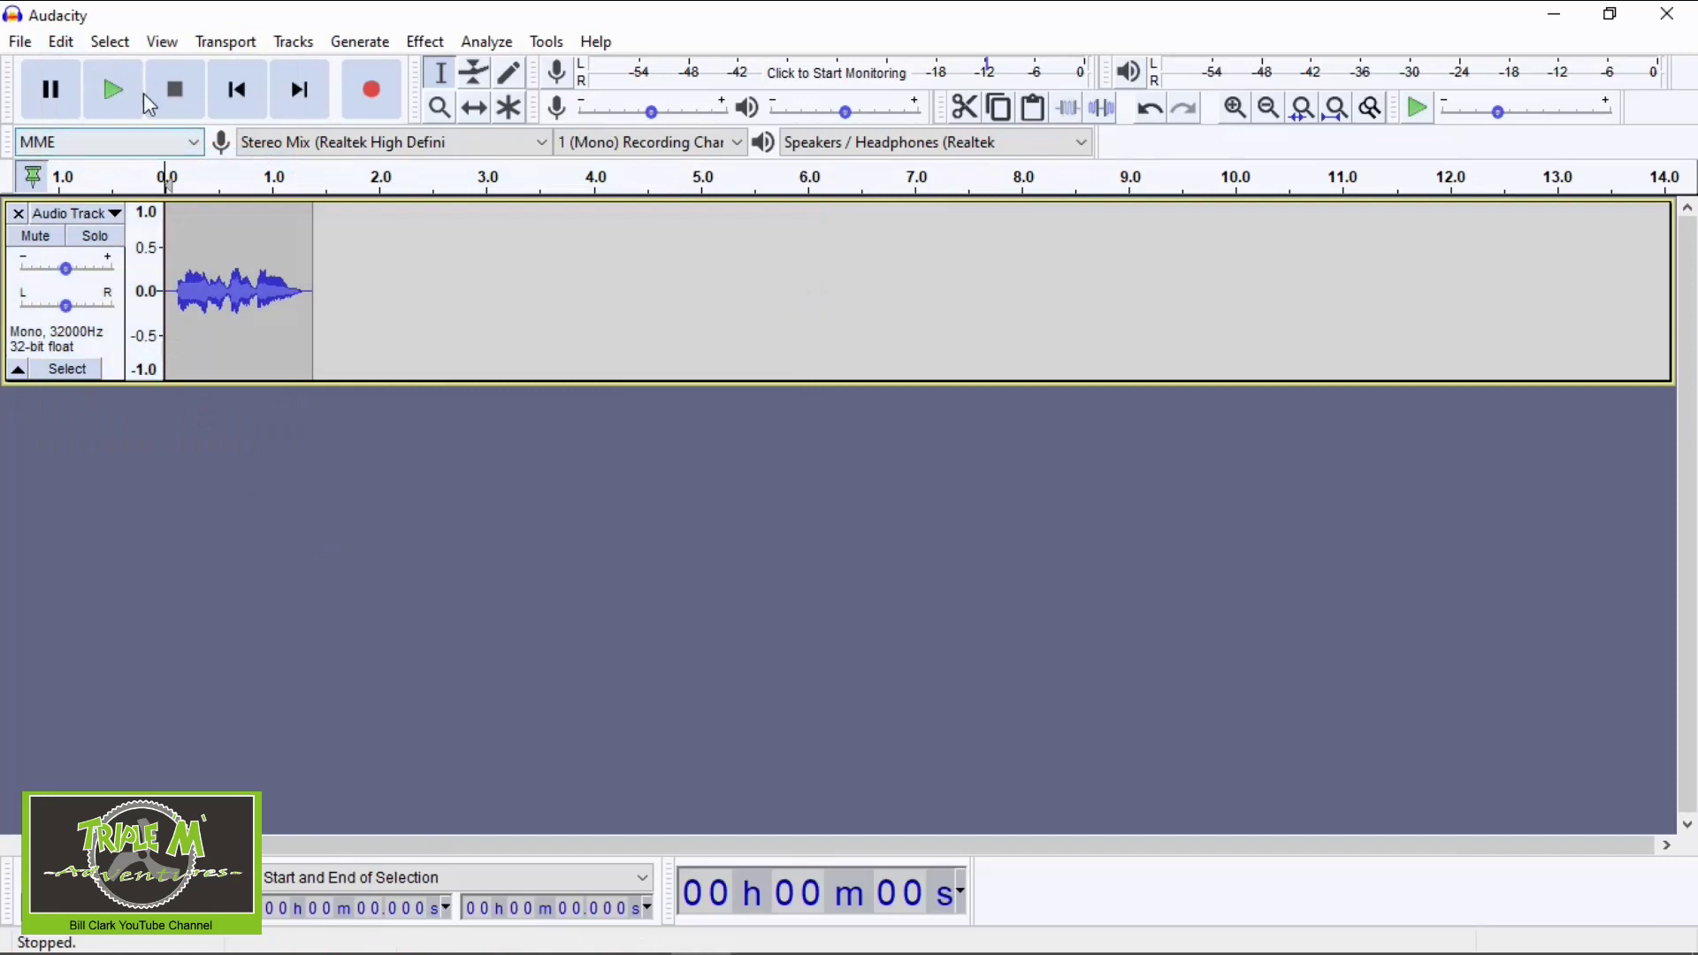
left_click(113, 90)
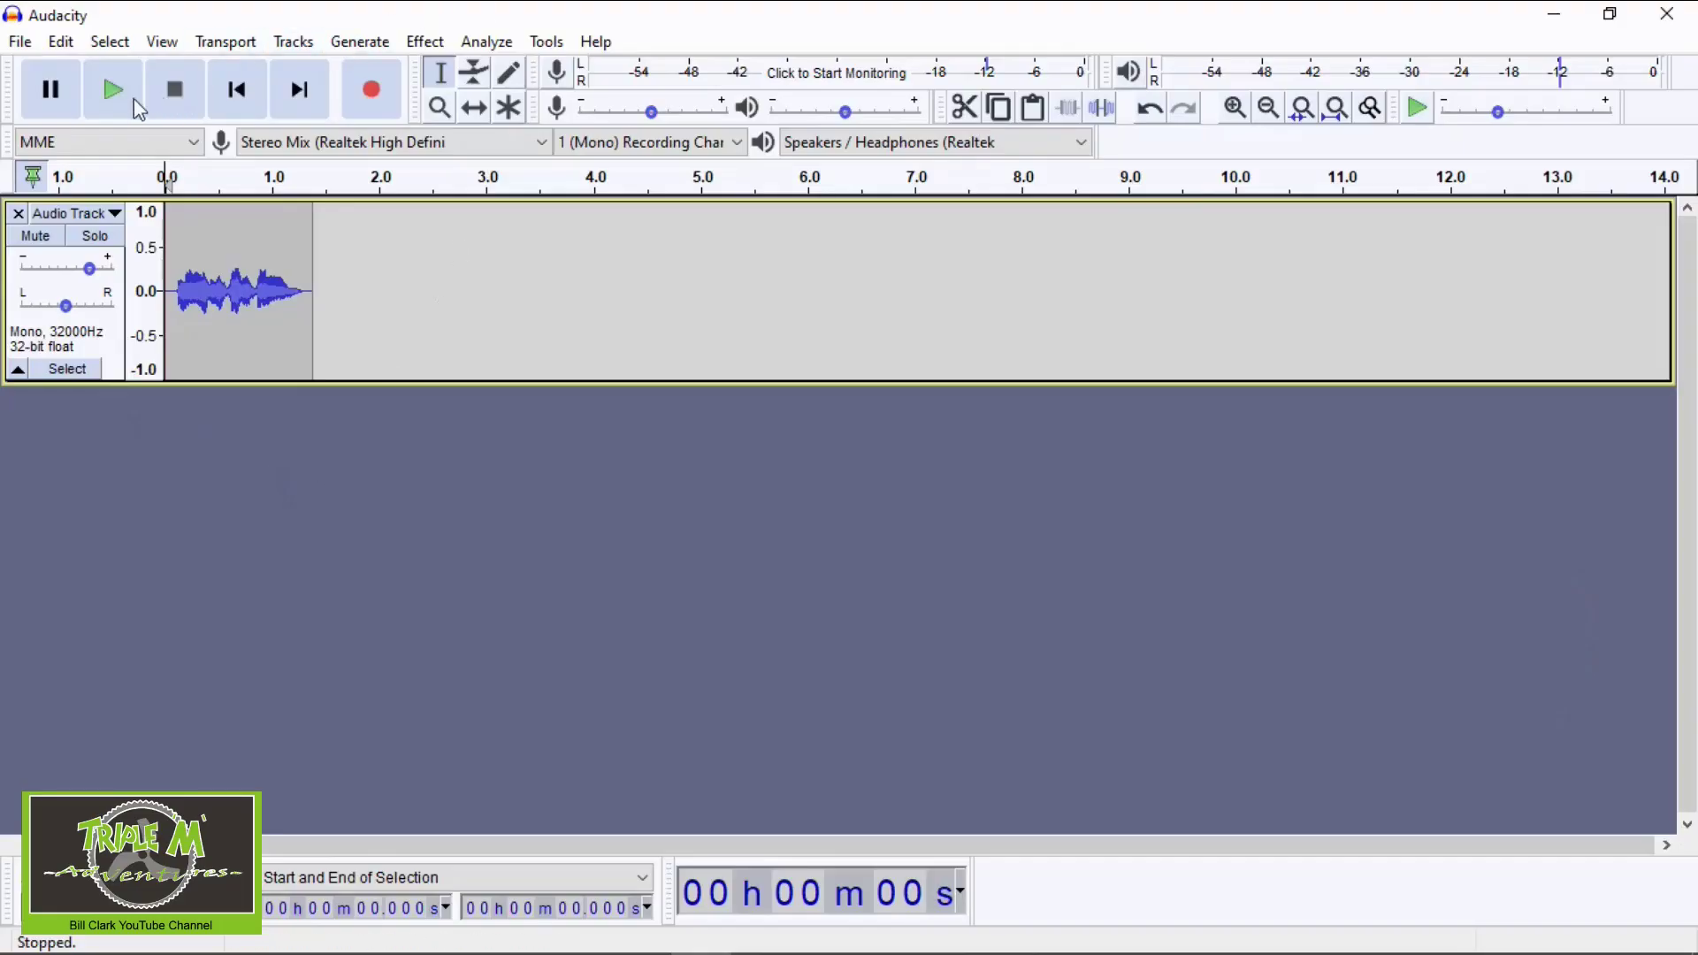
Step: Play the trimmed phrase several times to check its level at the adjusted gain
left_click(116, 88)
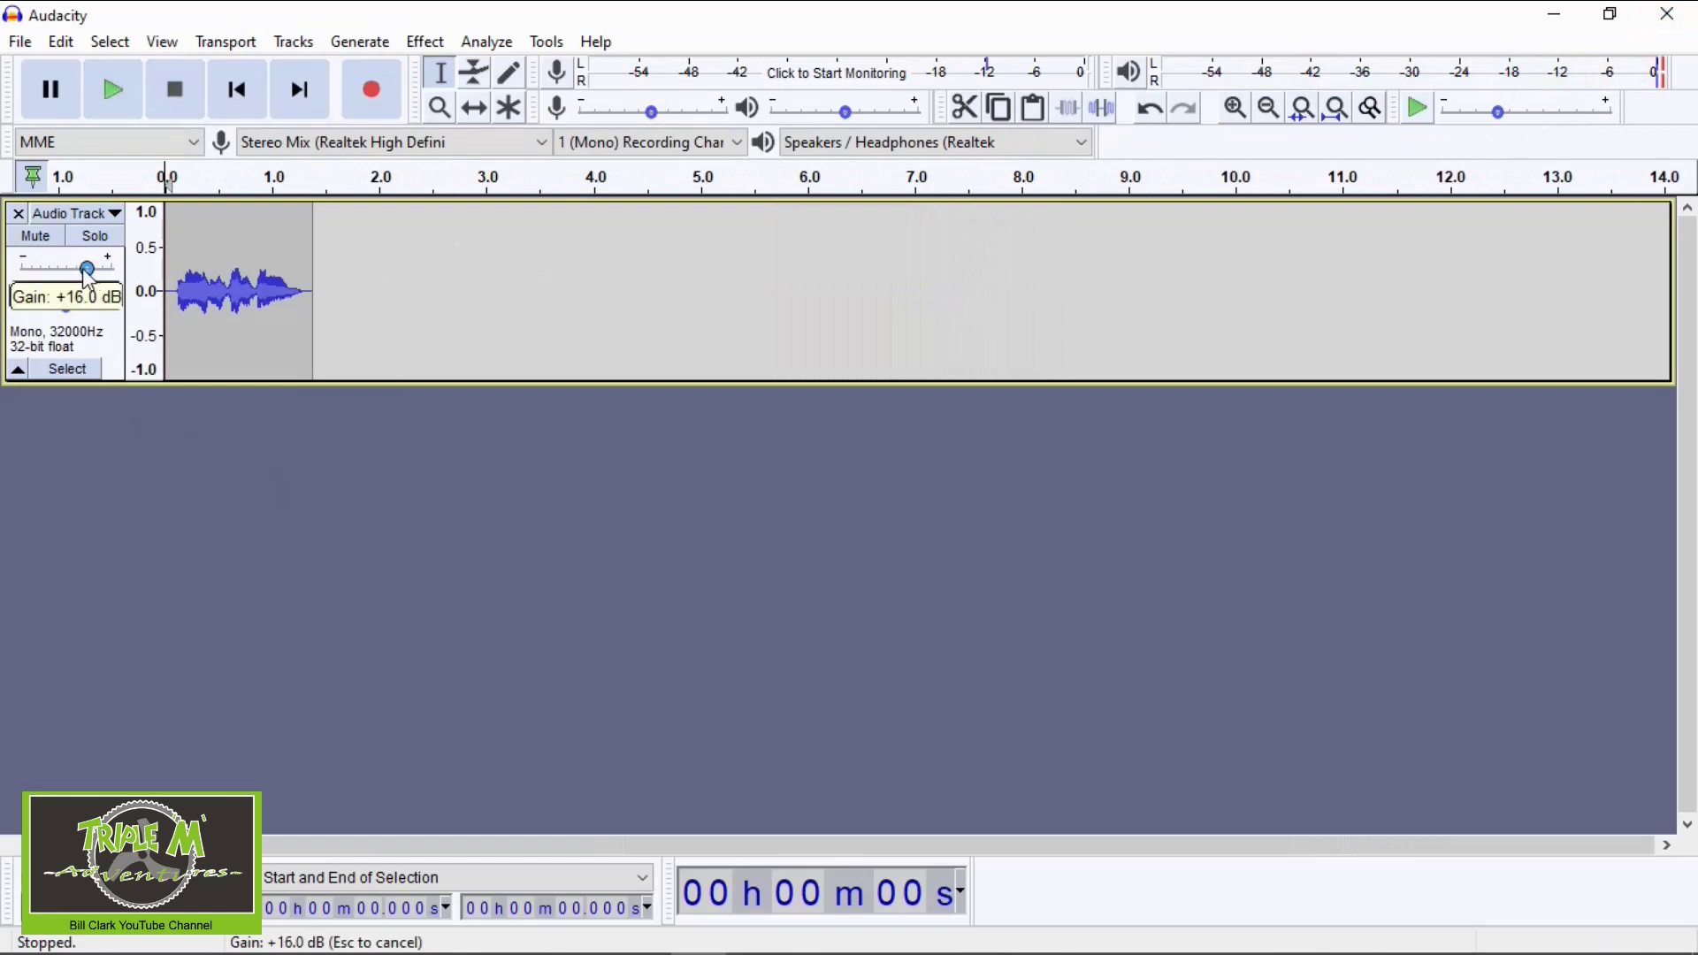
left_click(116, 93)
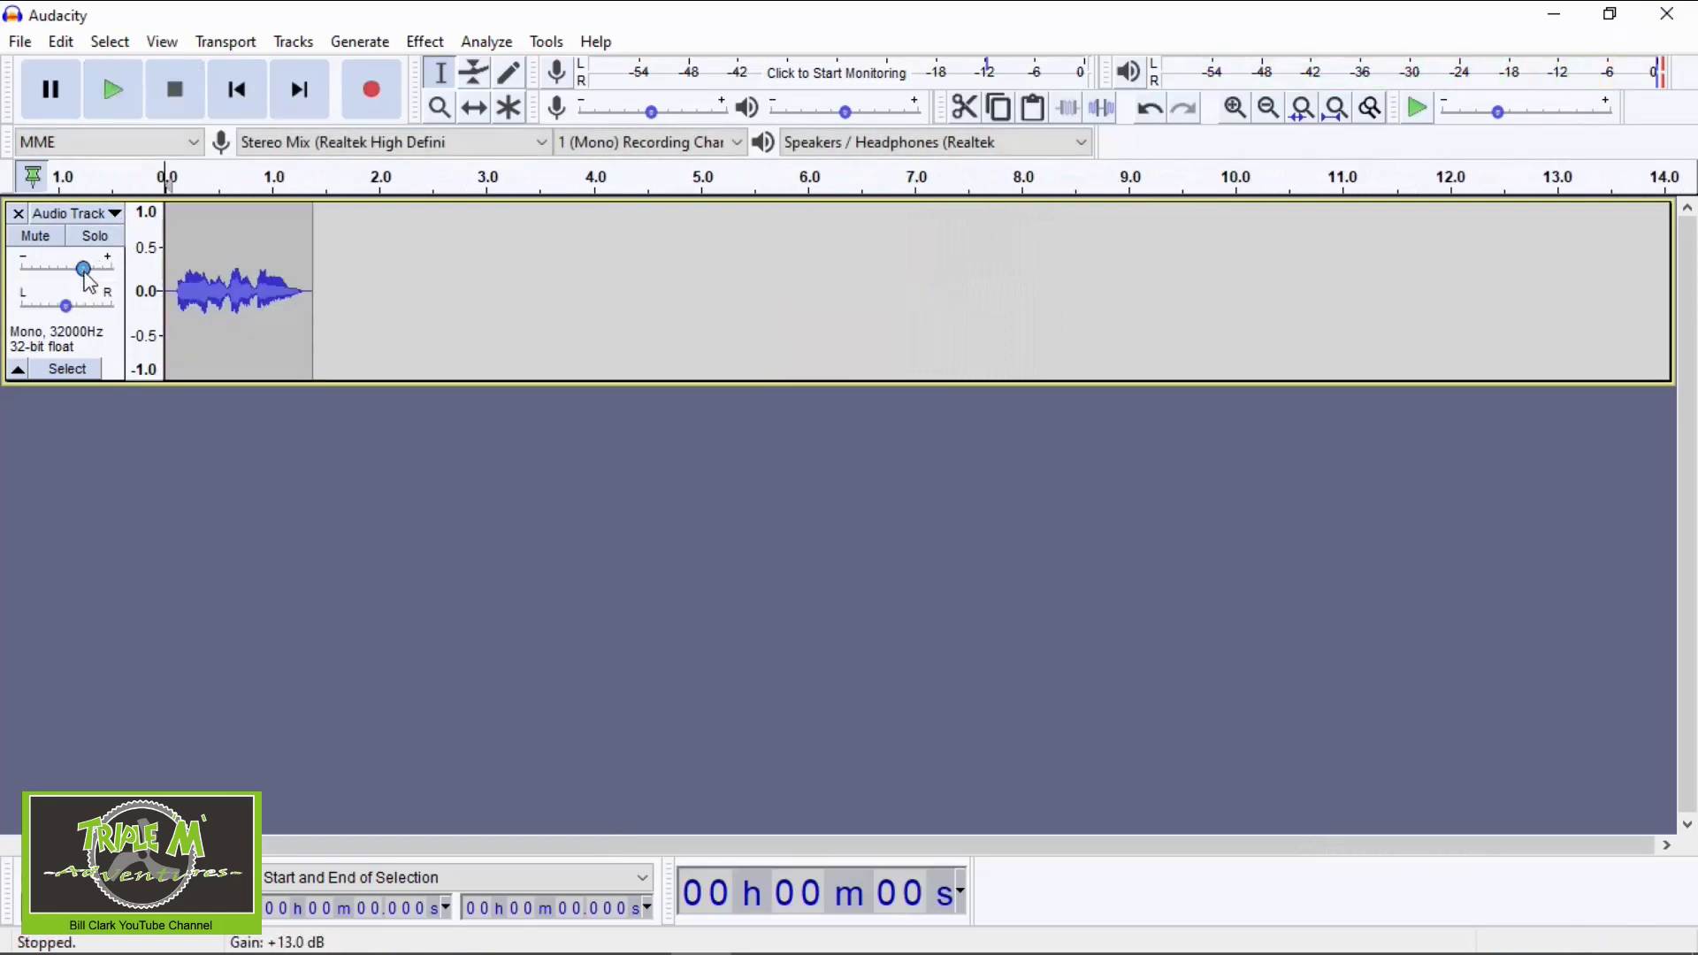
left_click(121, 95)
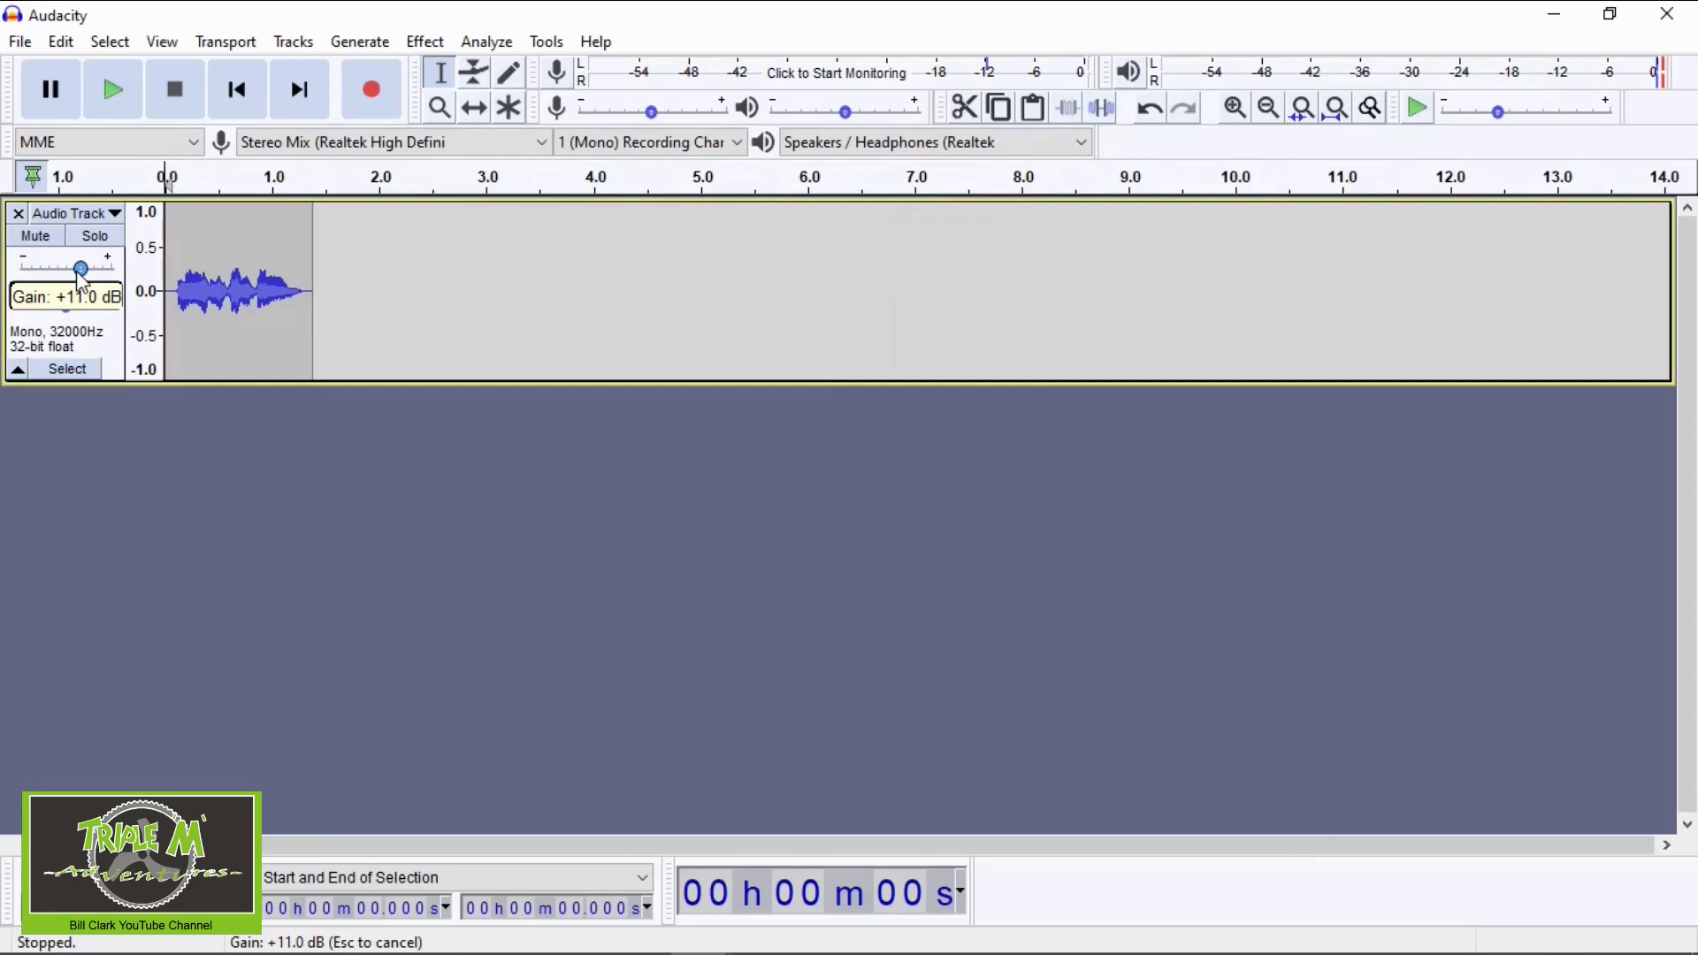
left_click(127, 100)
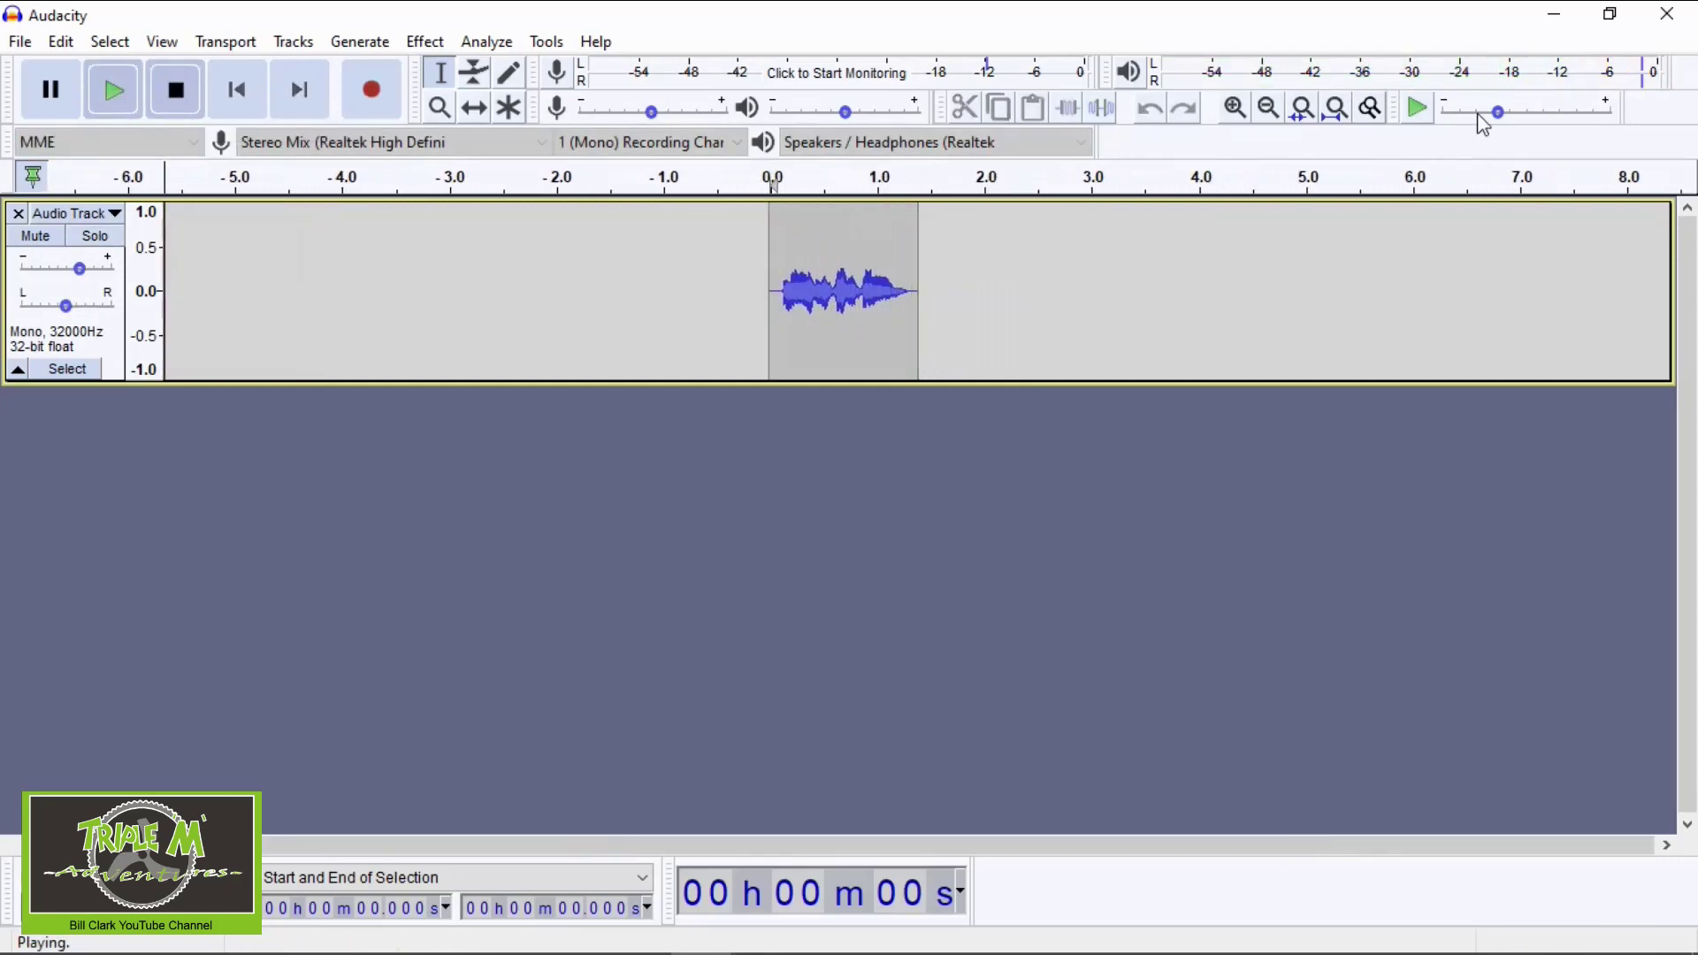
left_click(120, 96)
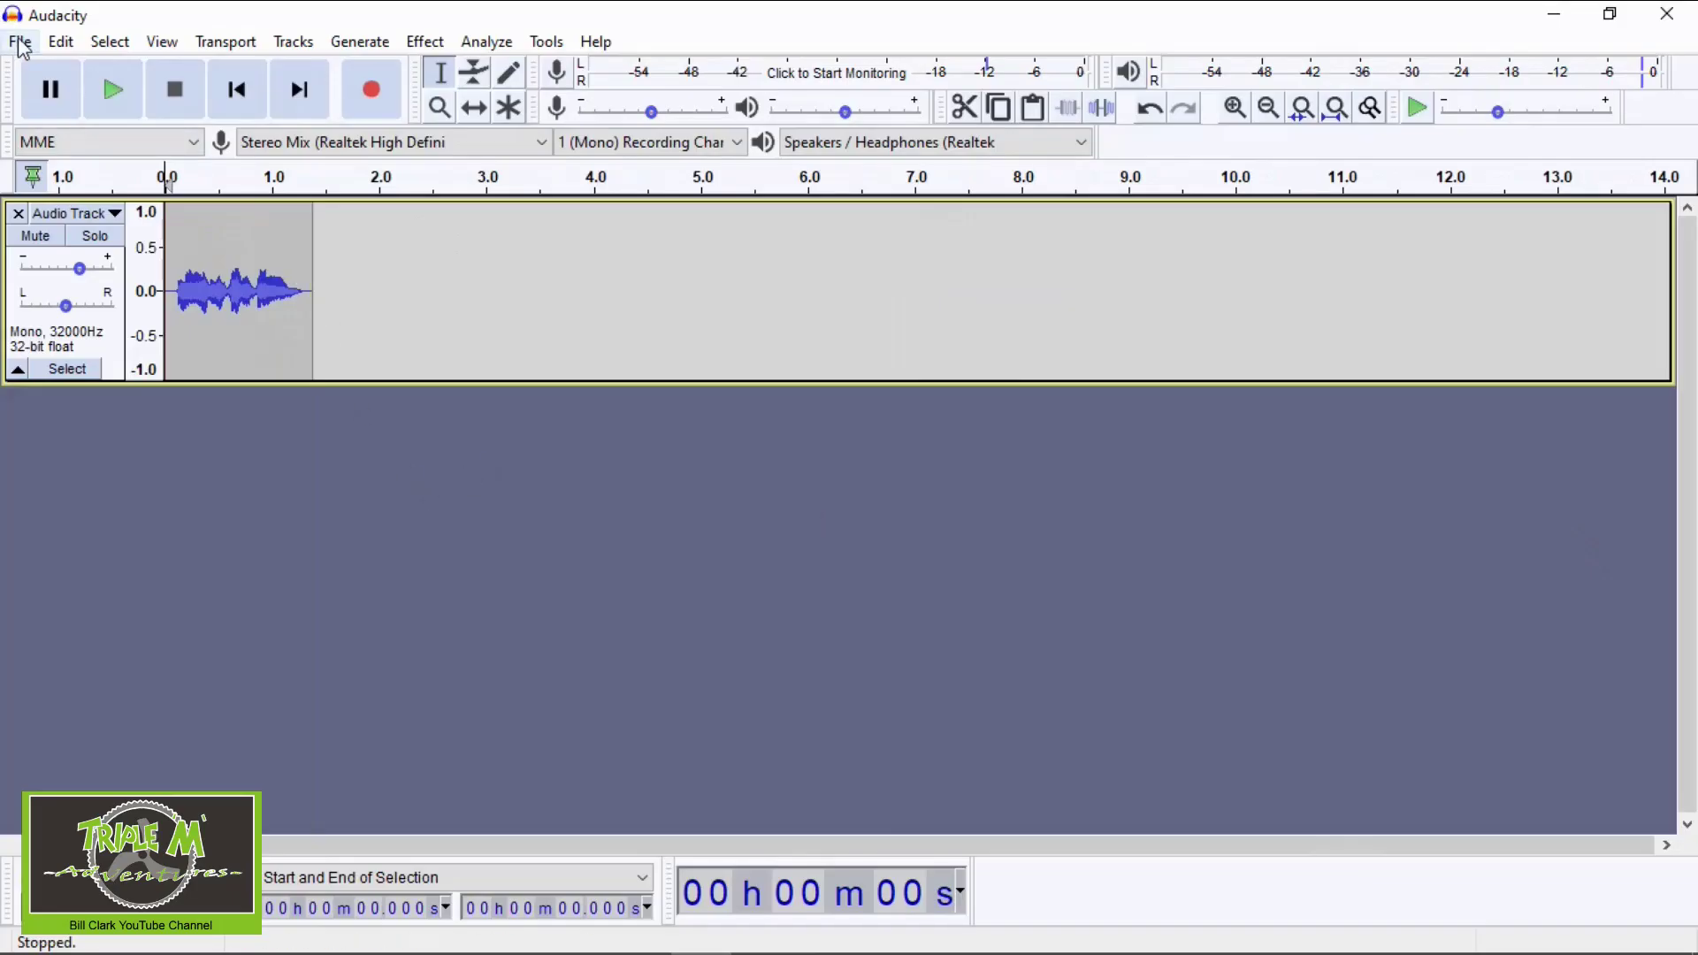
Step: Save the project as 'Landing Gear Down', overwriting the existing Landing Gear Down.aup
left_click(21, 44)
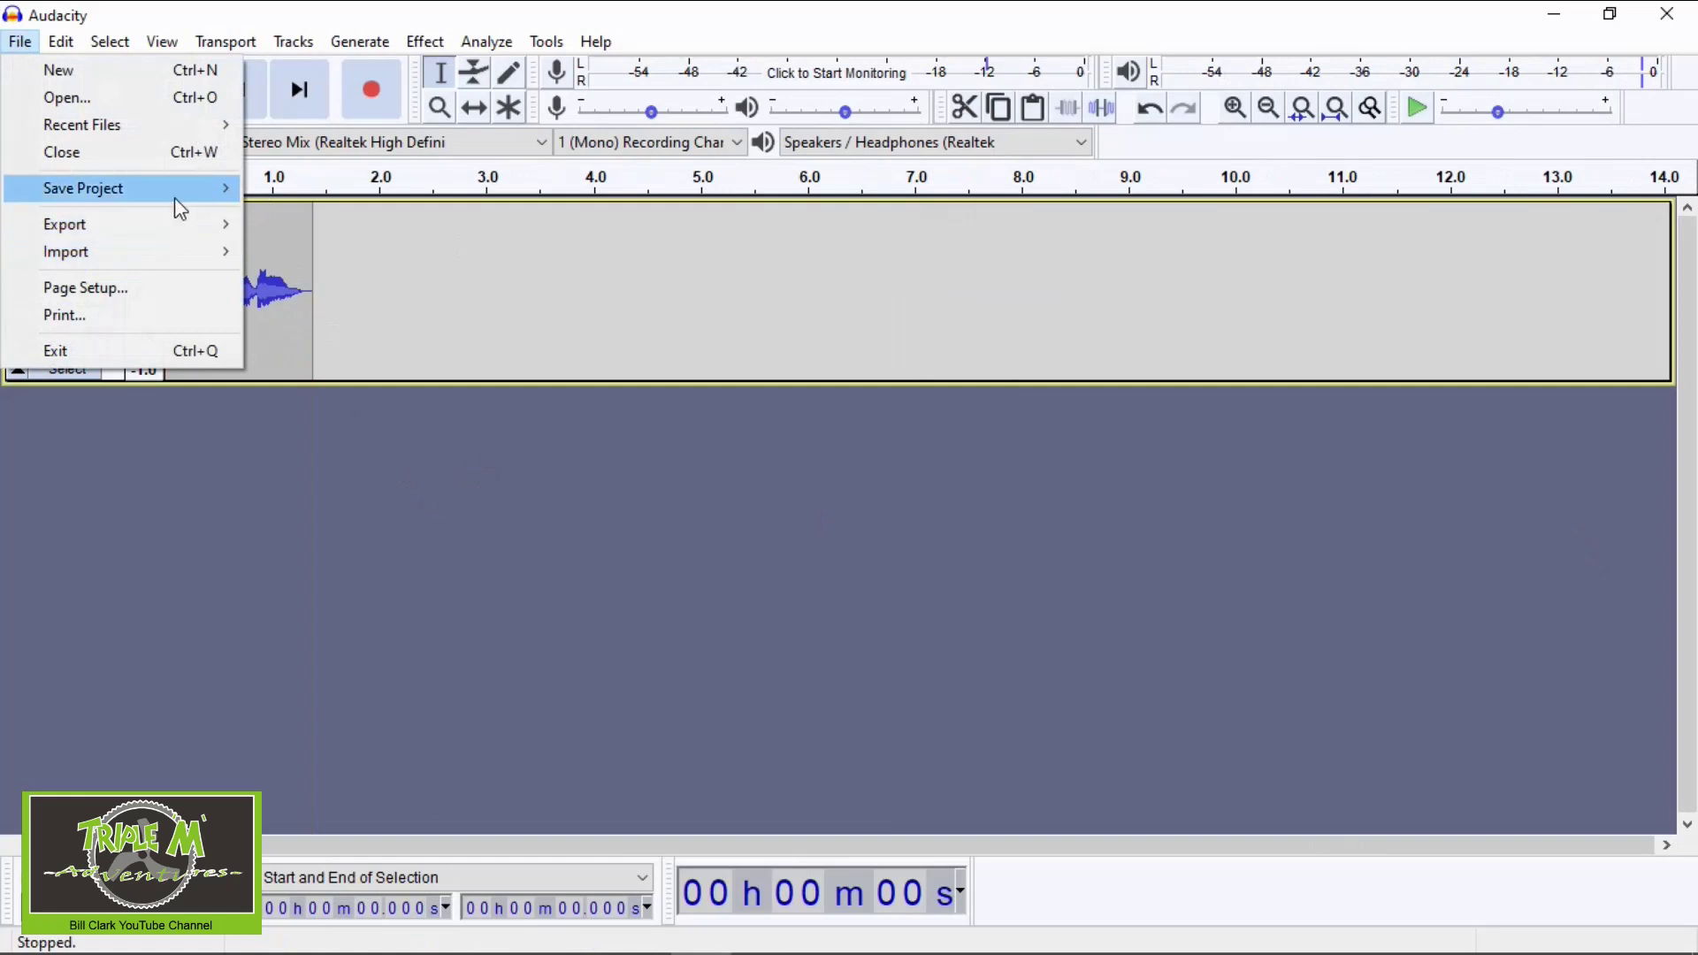
mouse_move(173, 196)
left_click(403, 217)
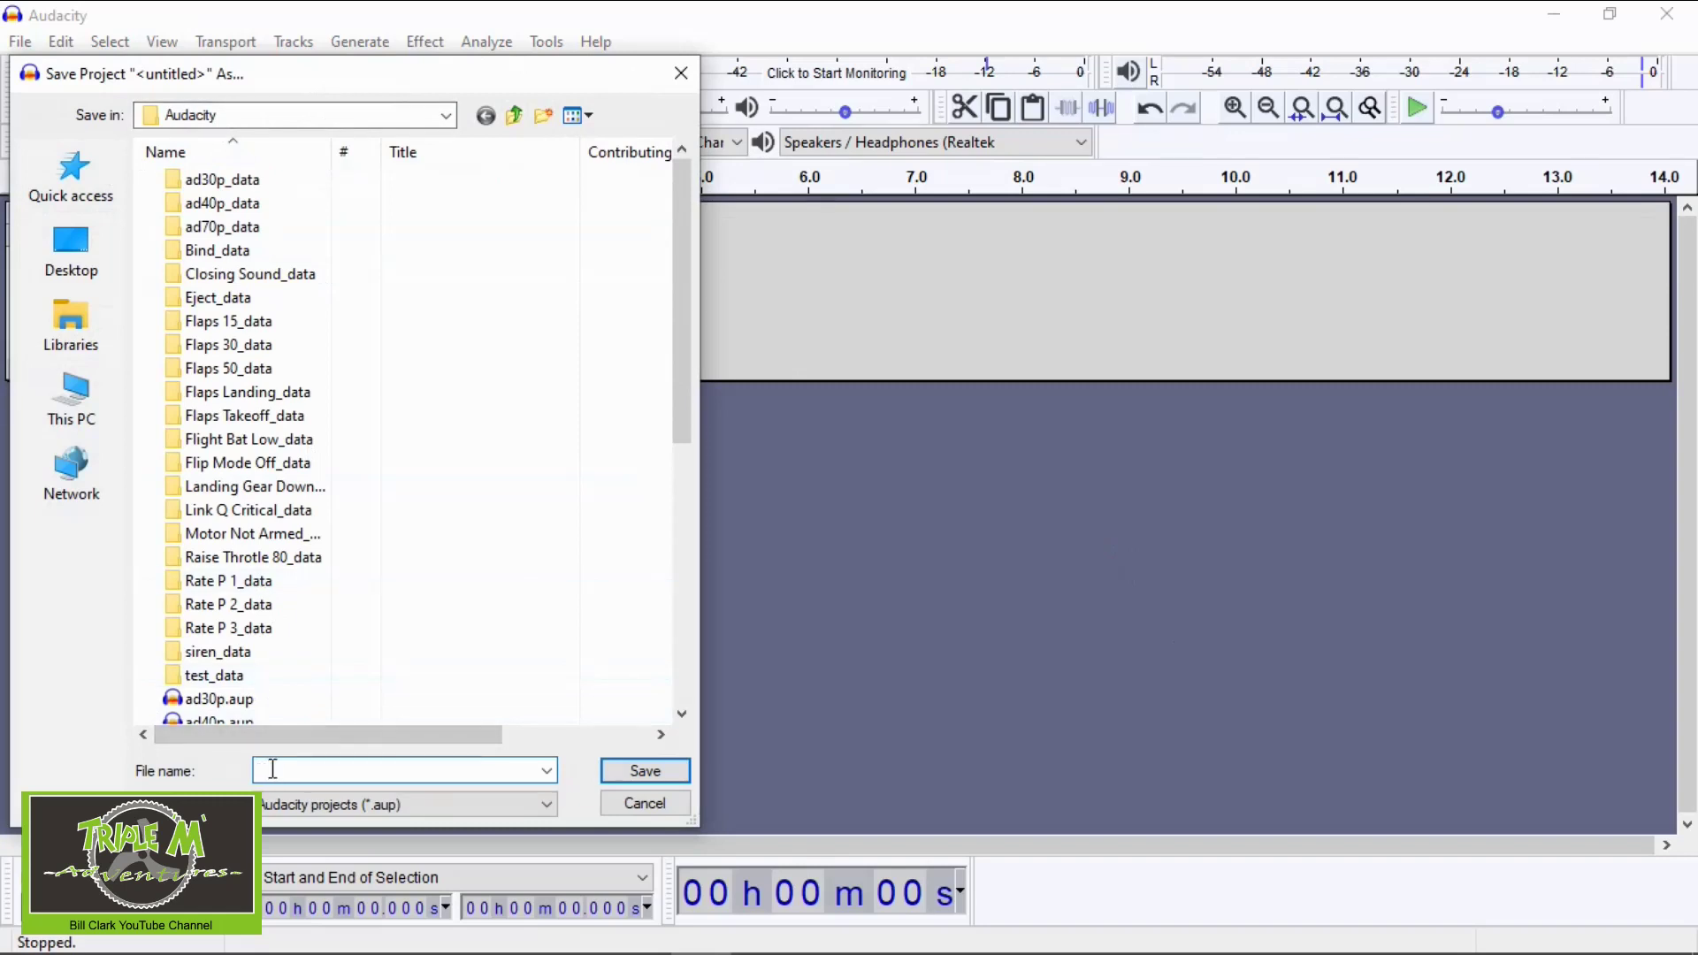
type("anding Gear Do")
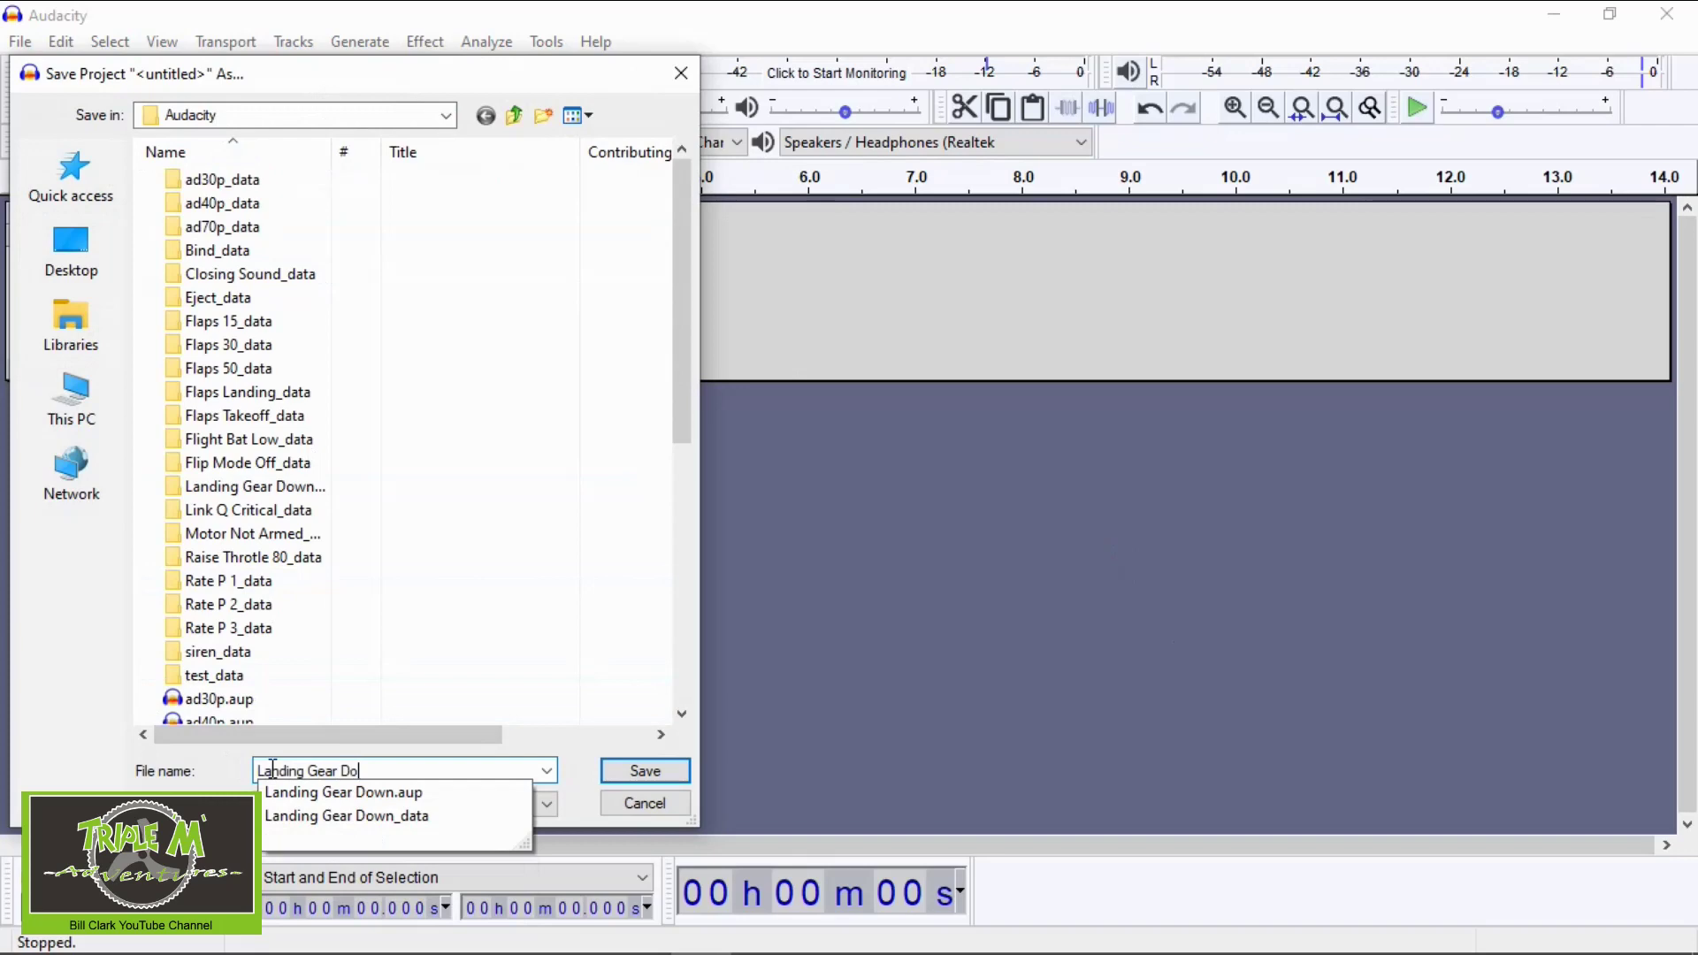
key("Return")
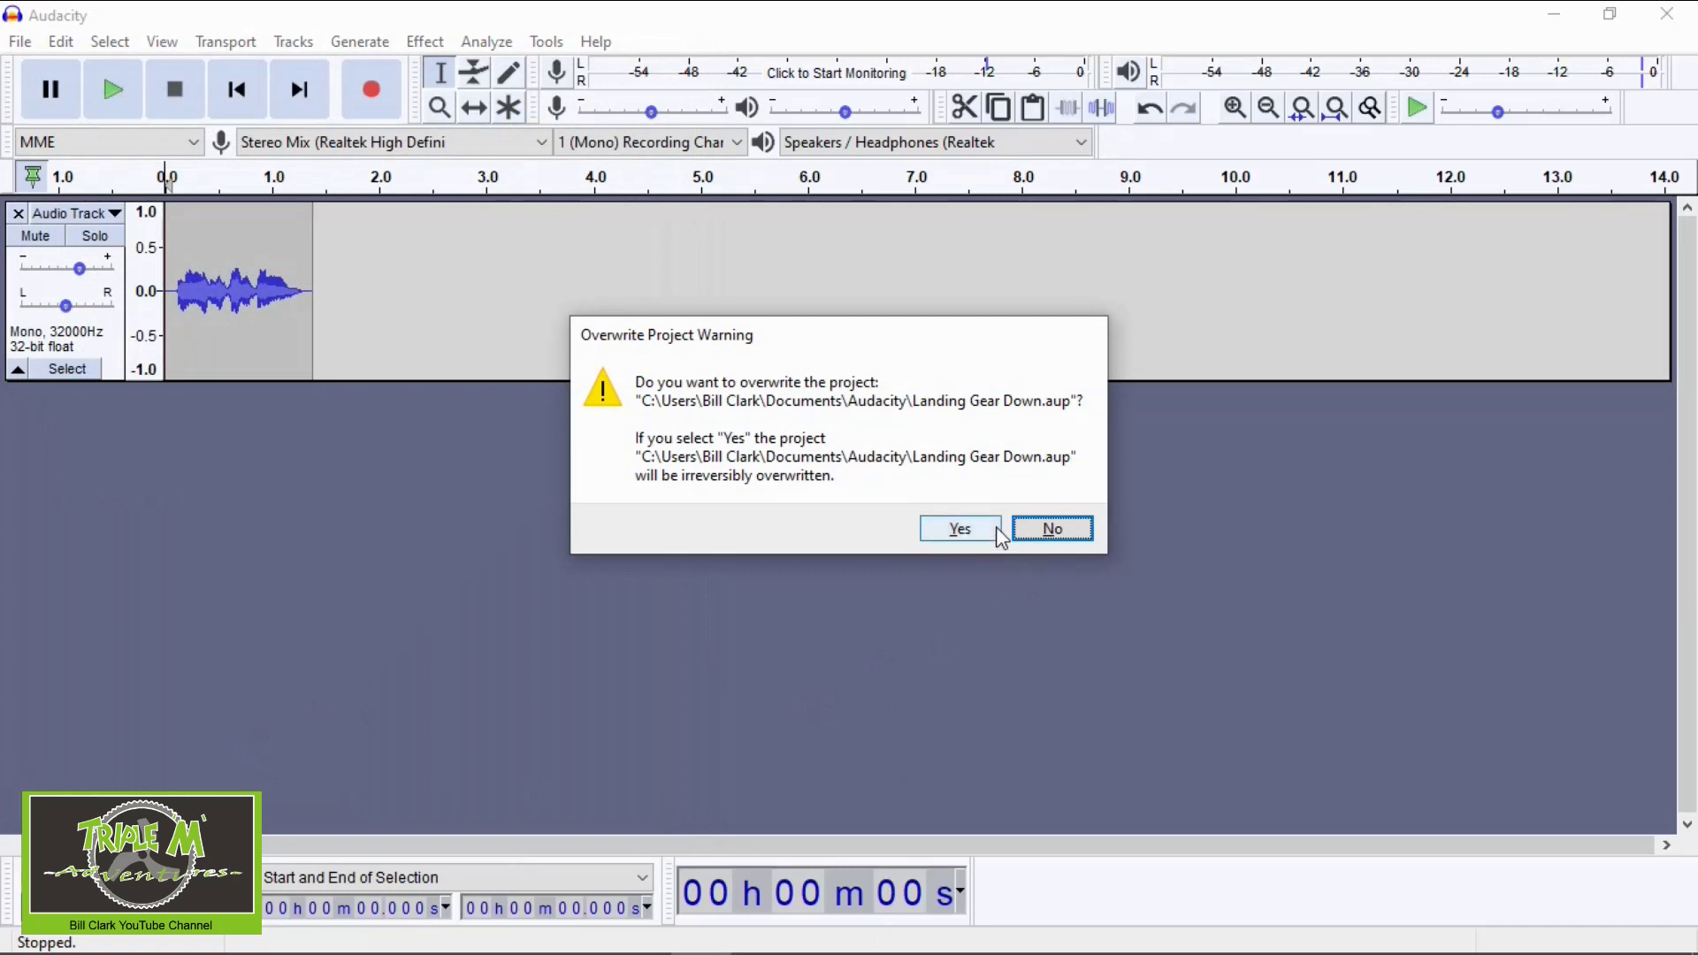
left_click(960, 529)
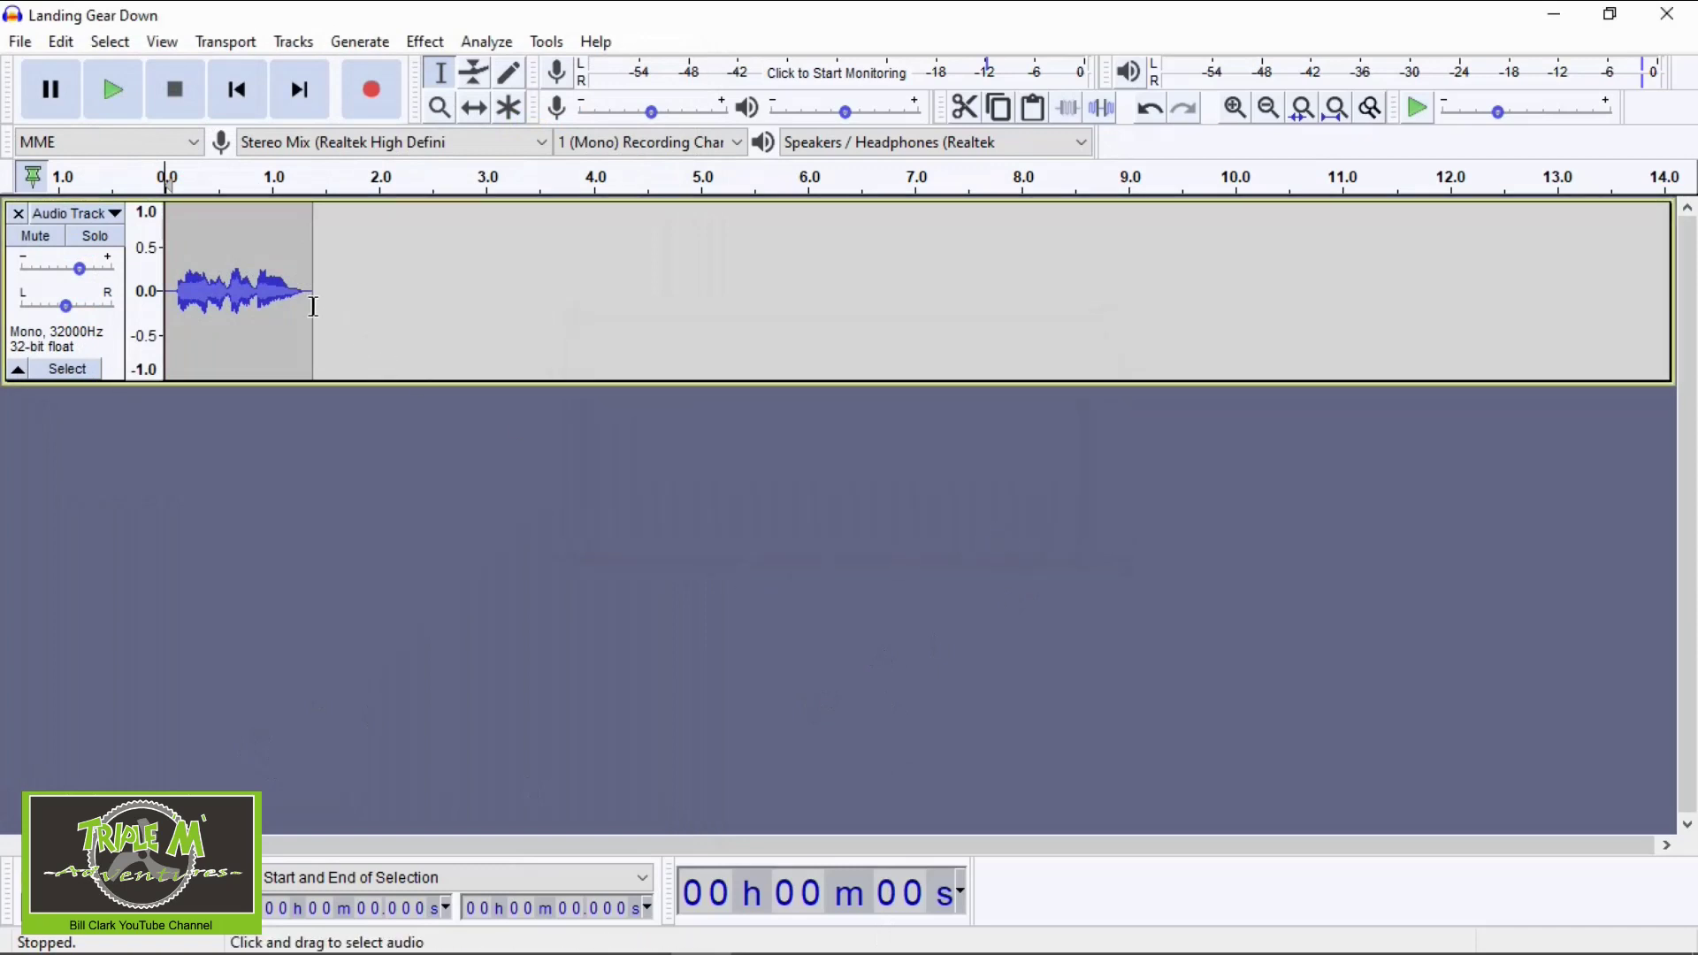
Step: Export the clip as Landing Gear Down.wav into Downloads, replacing the old file, with empty metadata
left_click(20, 42)
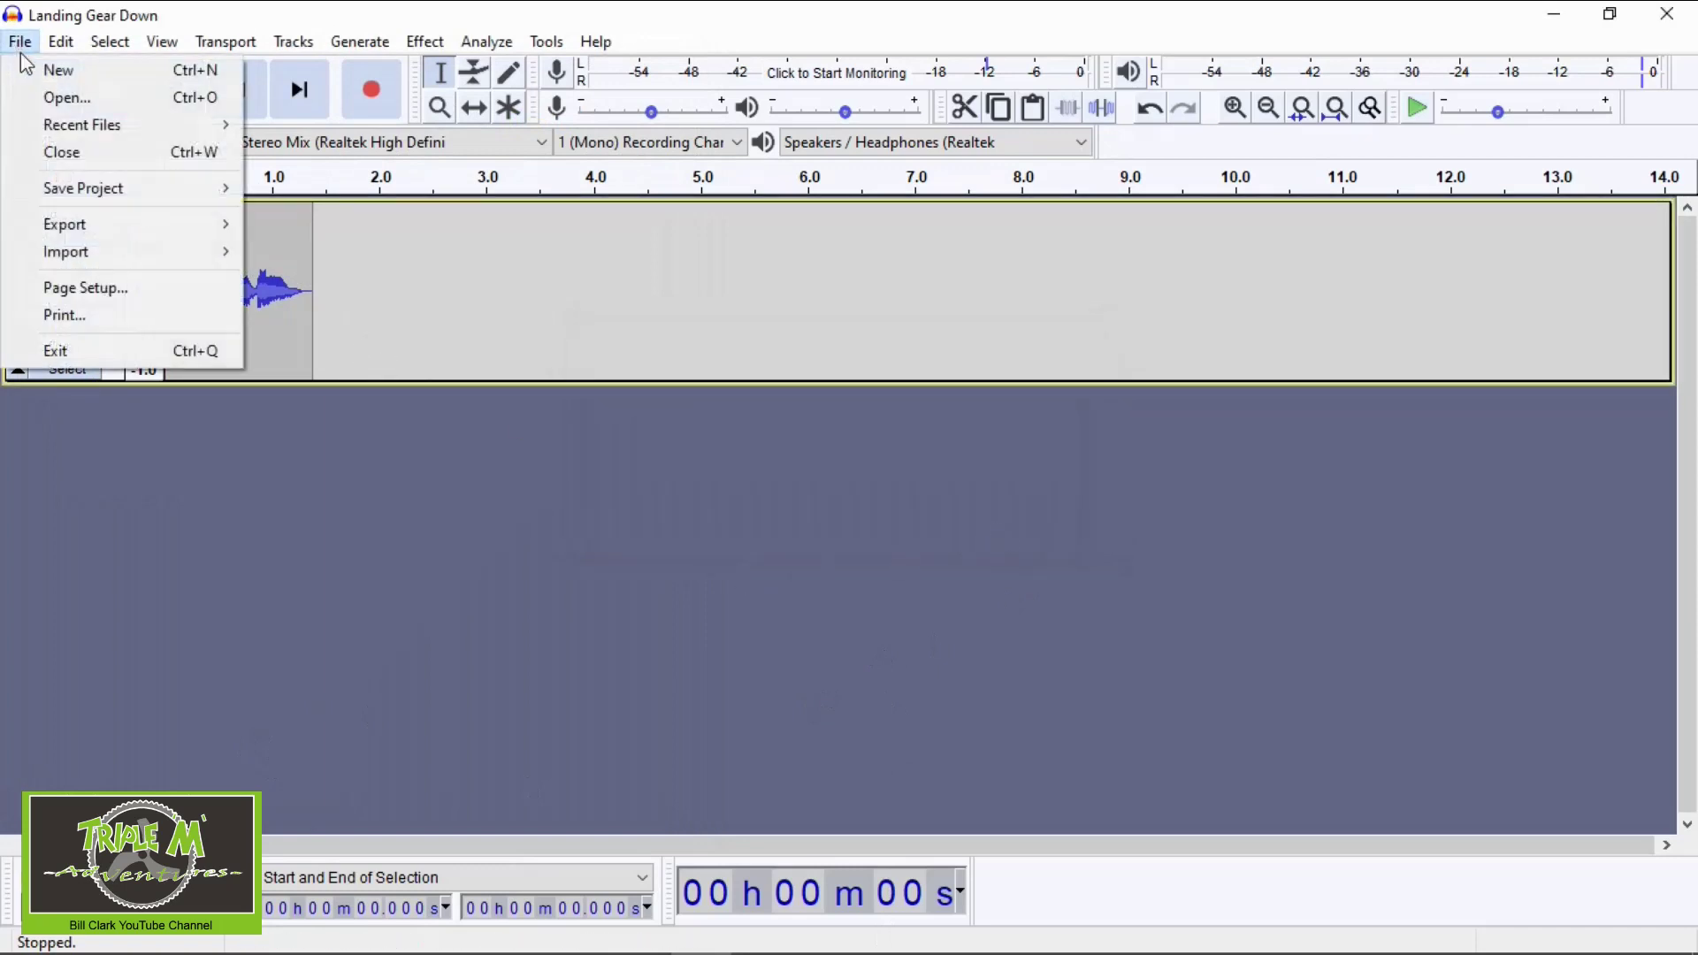
mouse_move(105, 221)
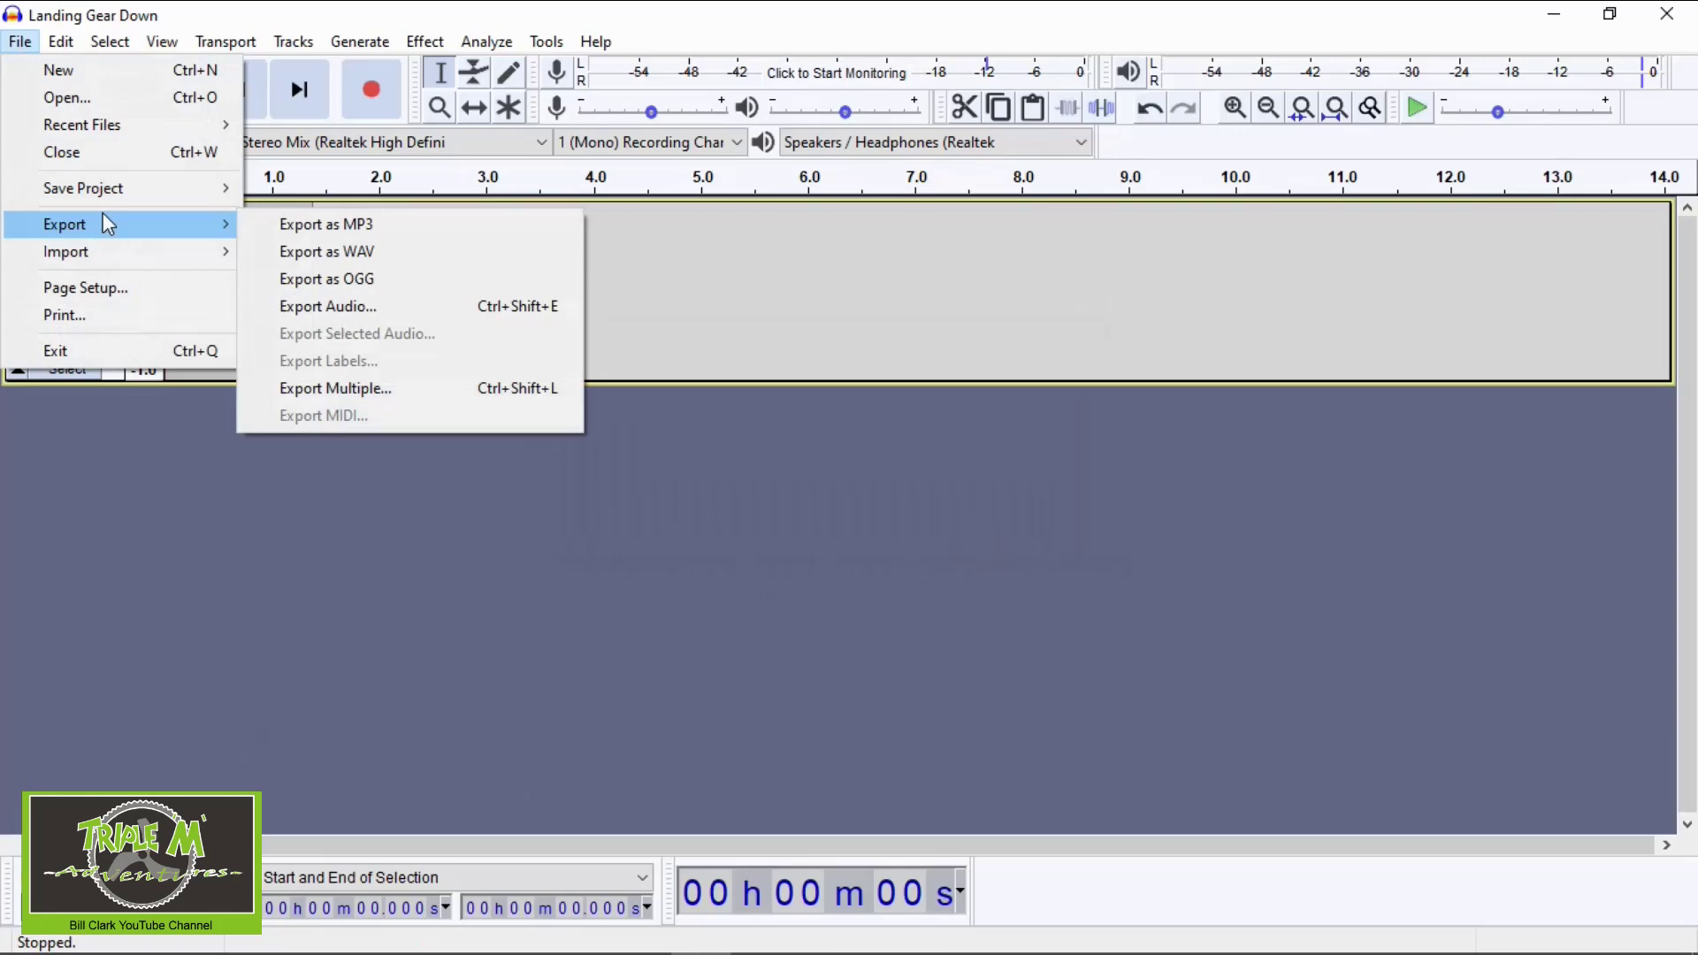
left_click(357, 254)
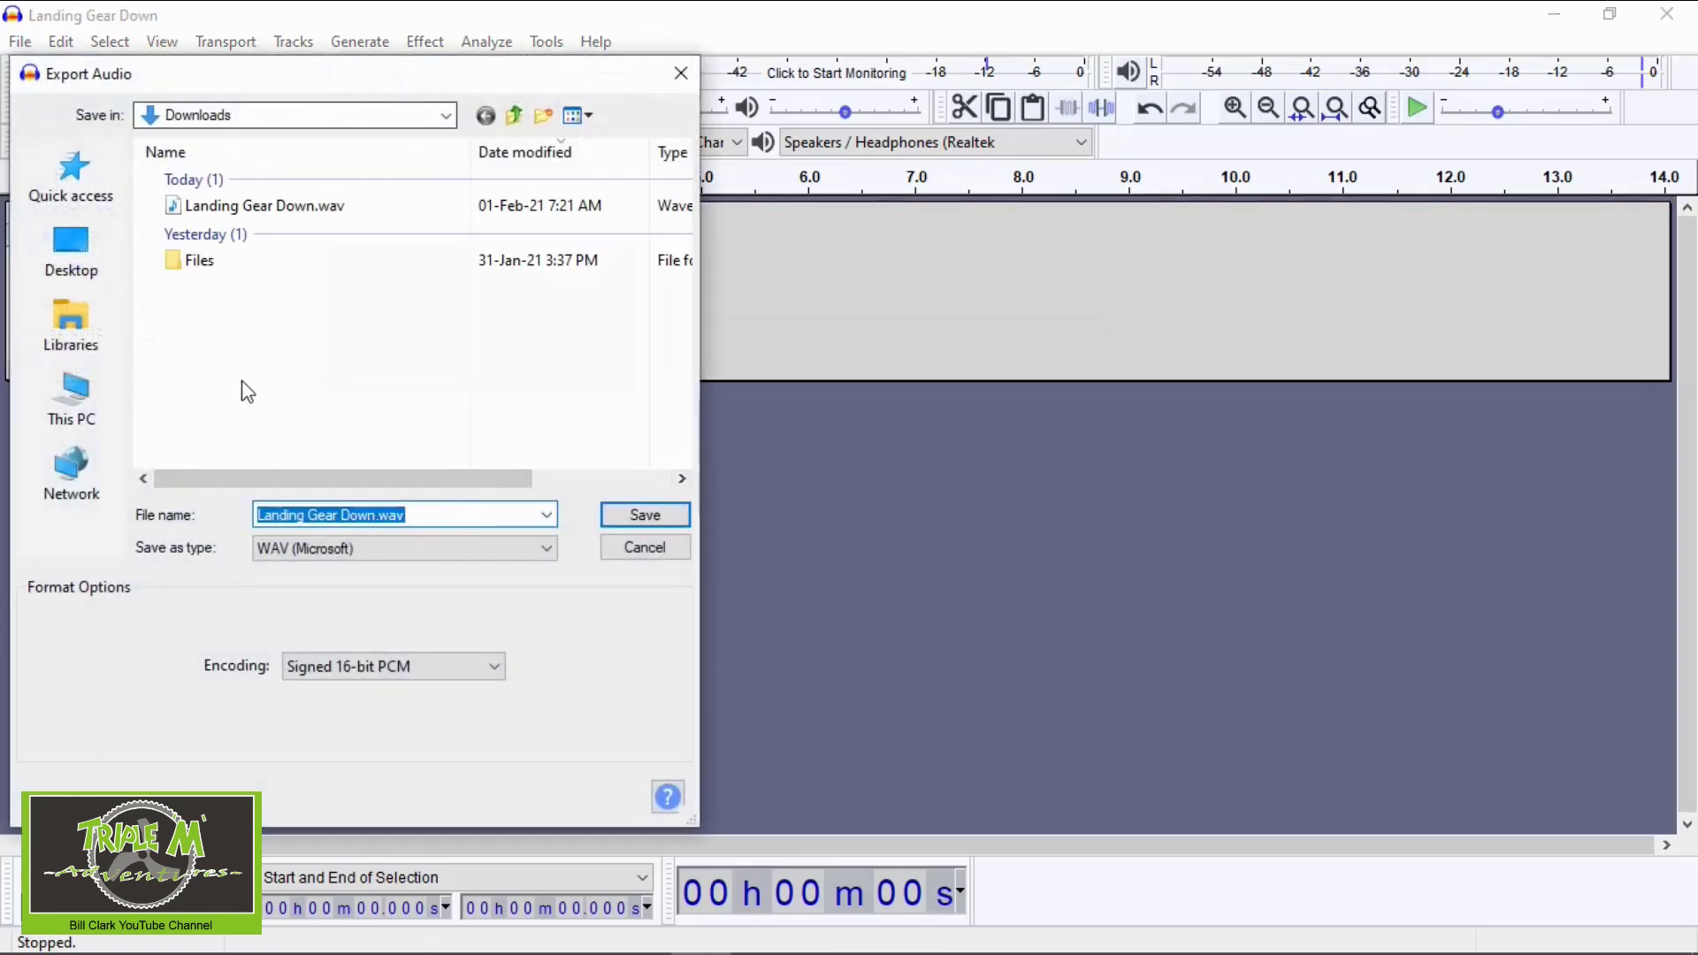
left_click(645, 520)
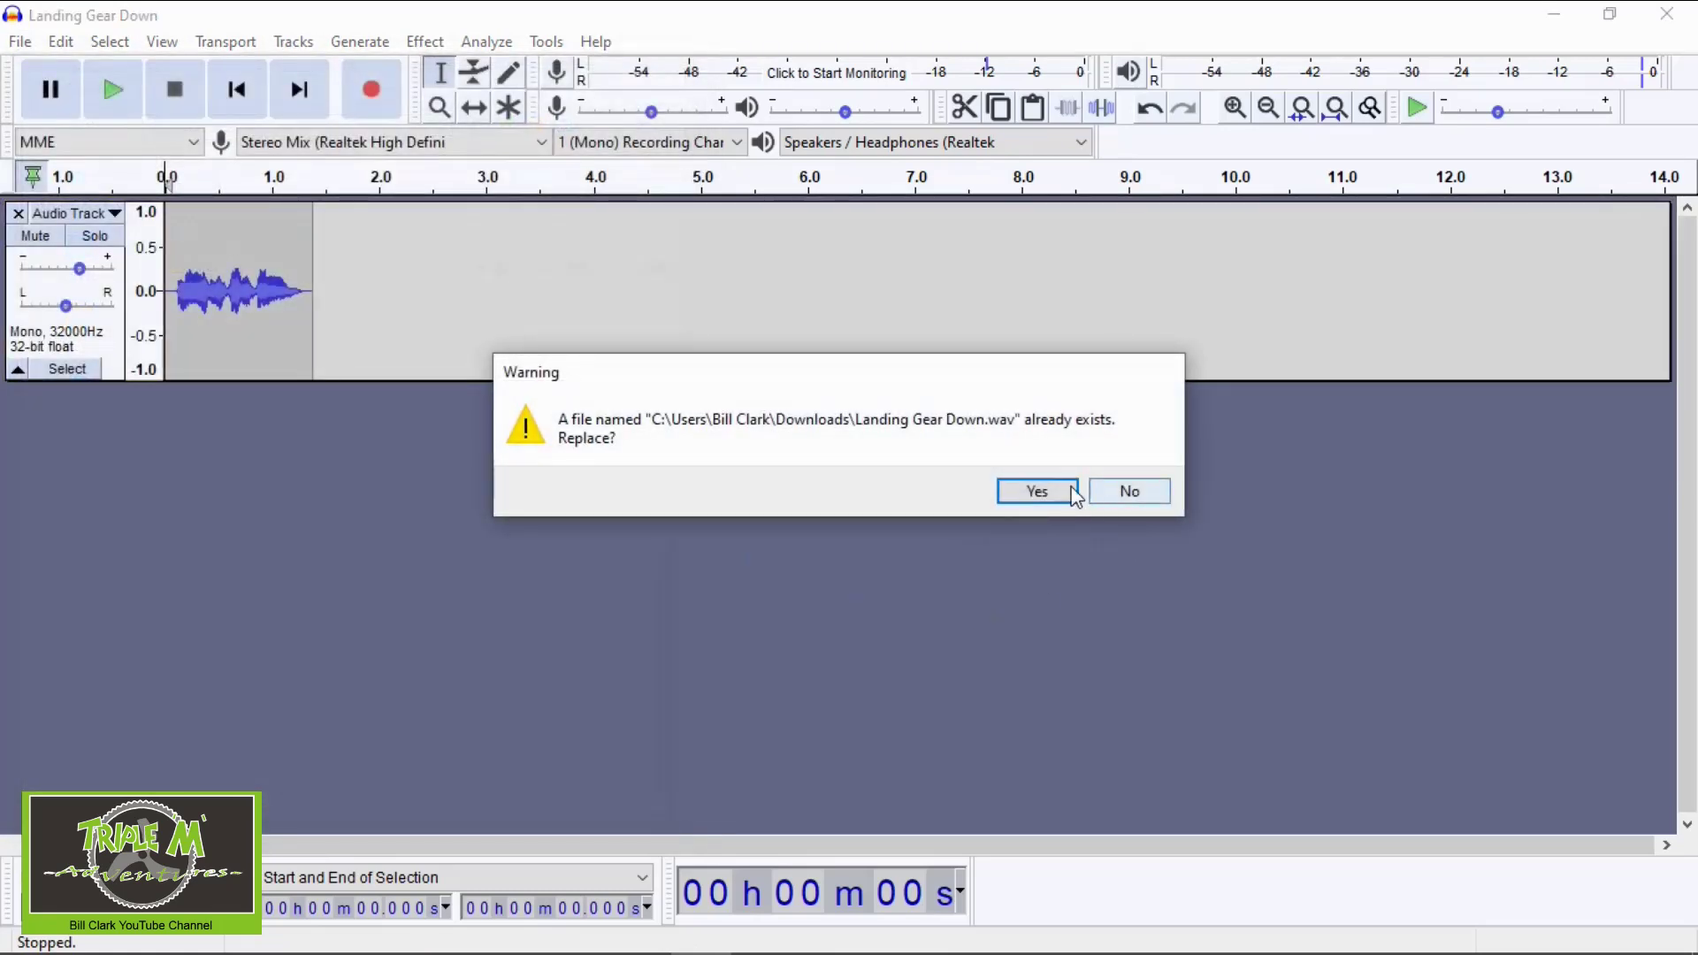
left_click(1070, 491)
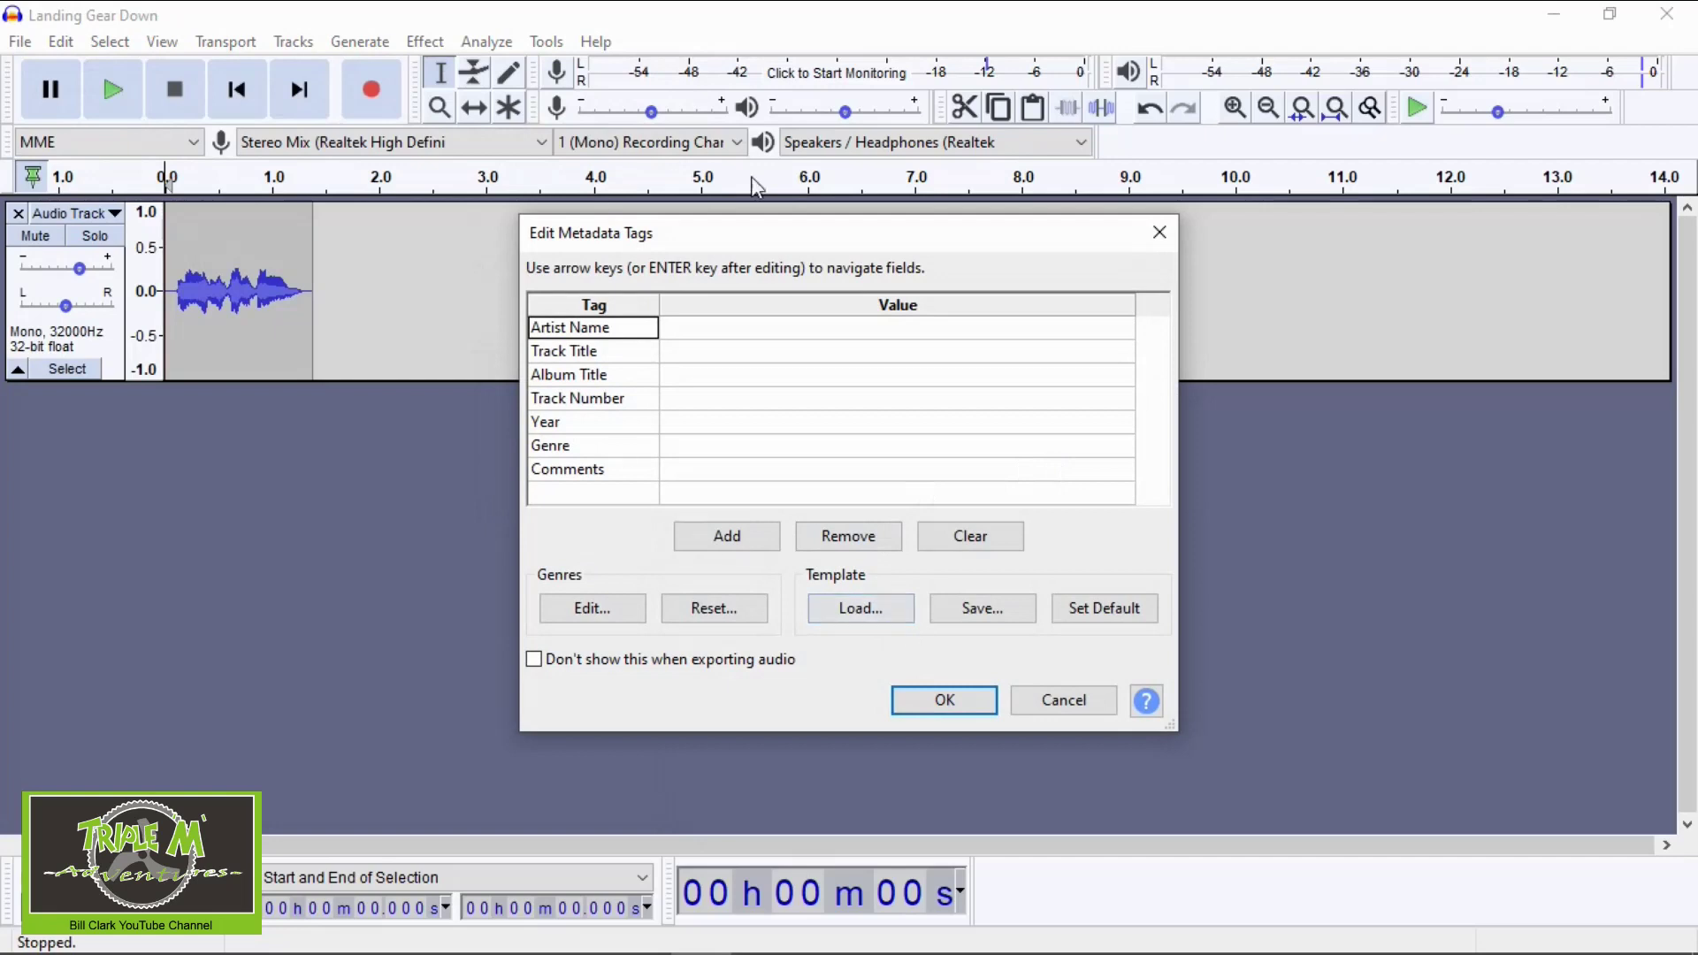
left_click(945, 700)
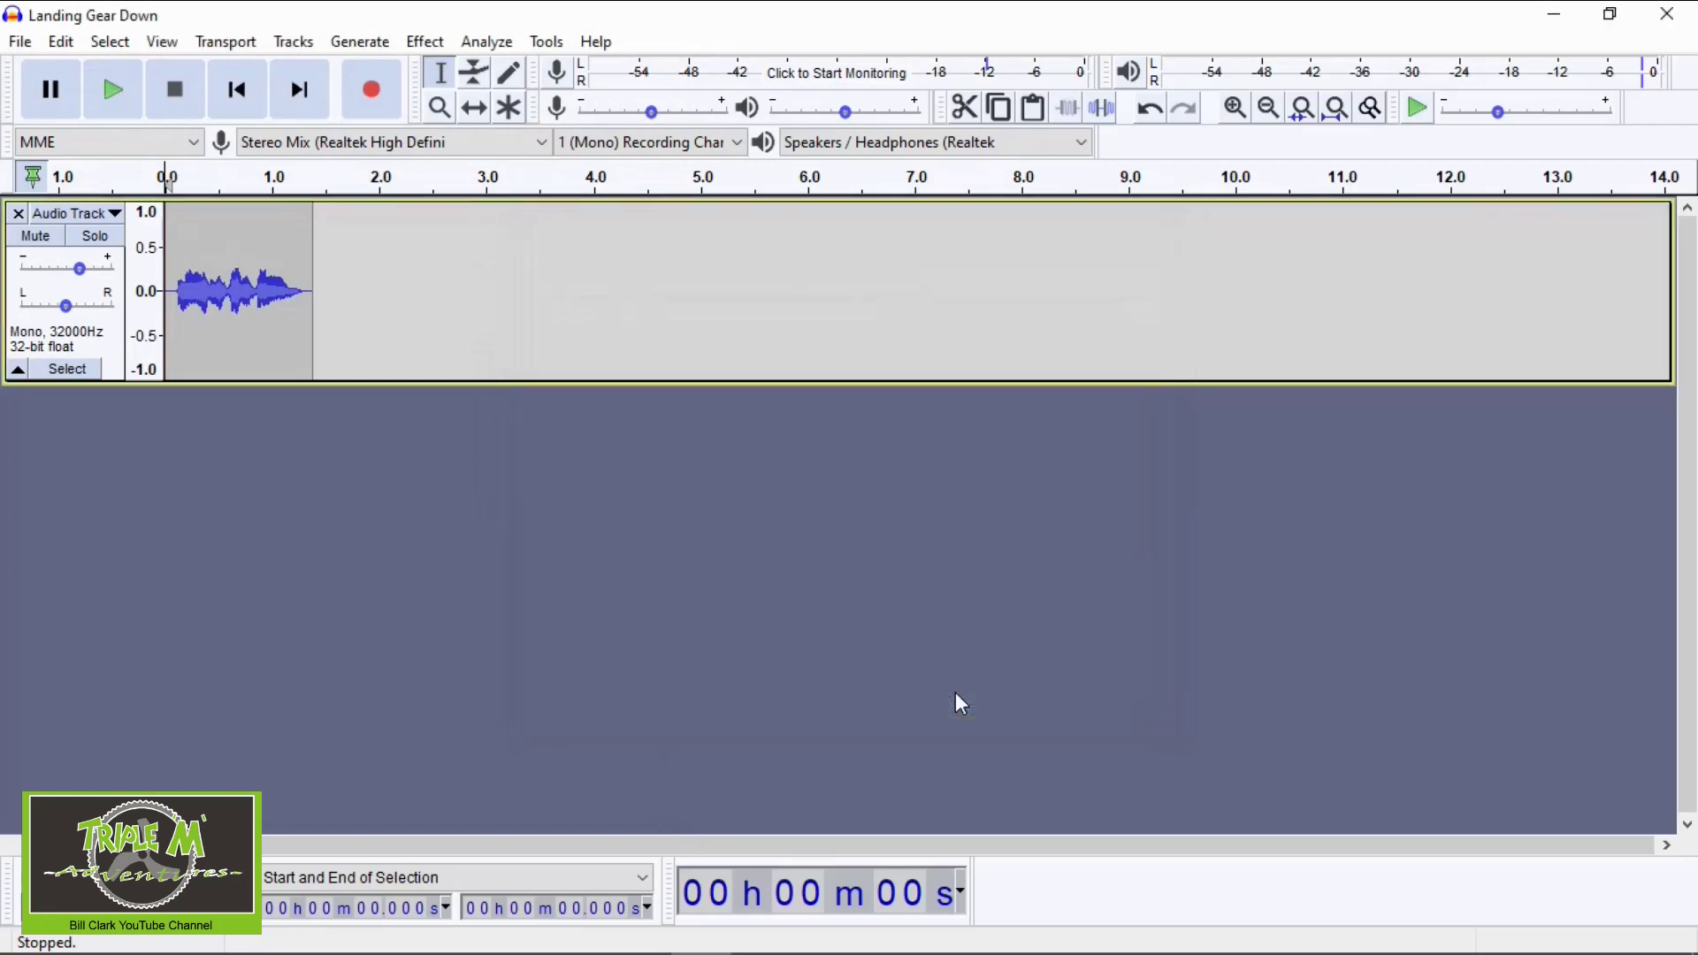
Step: In File Explorer, go to Downloads and play the exported Landing Gear Down.wav
mouse_move(955, 954)
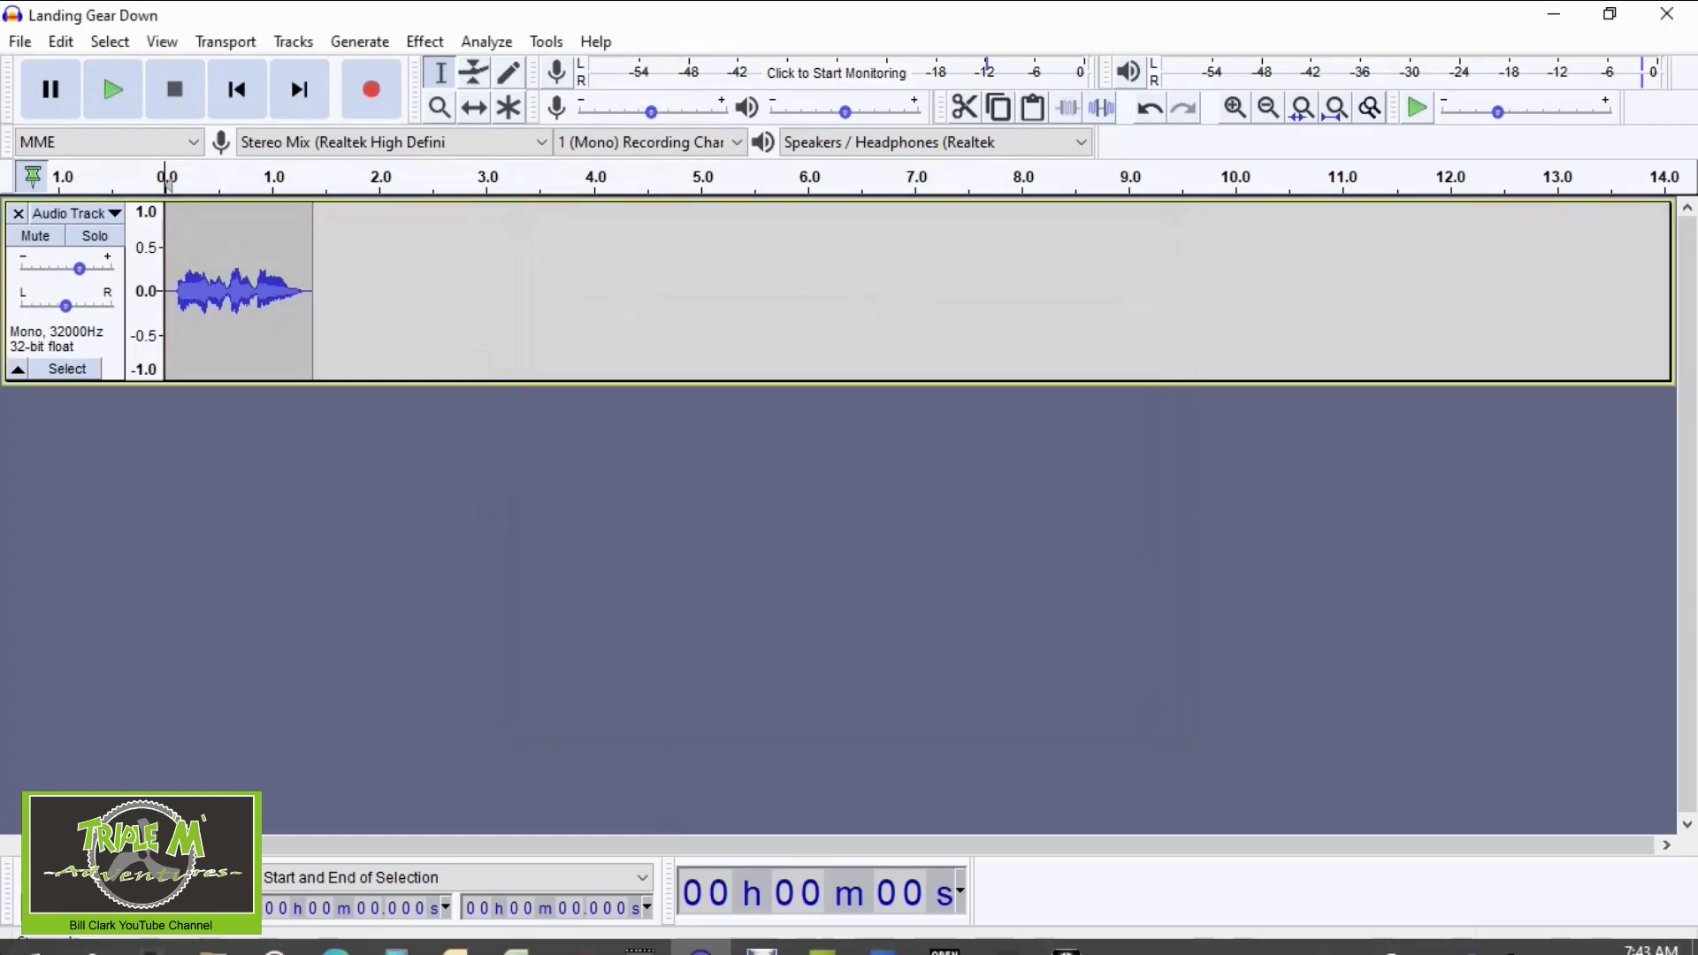
left_click(215, 945)
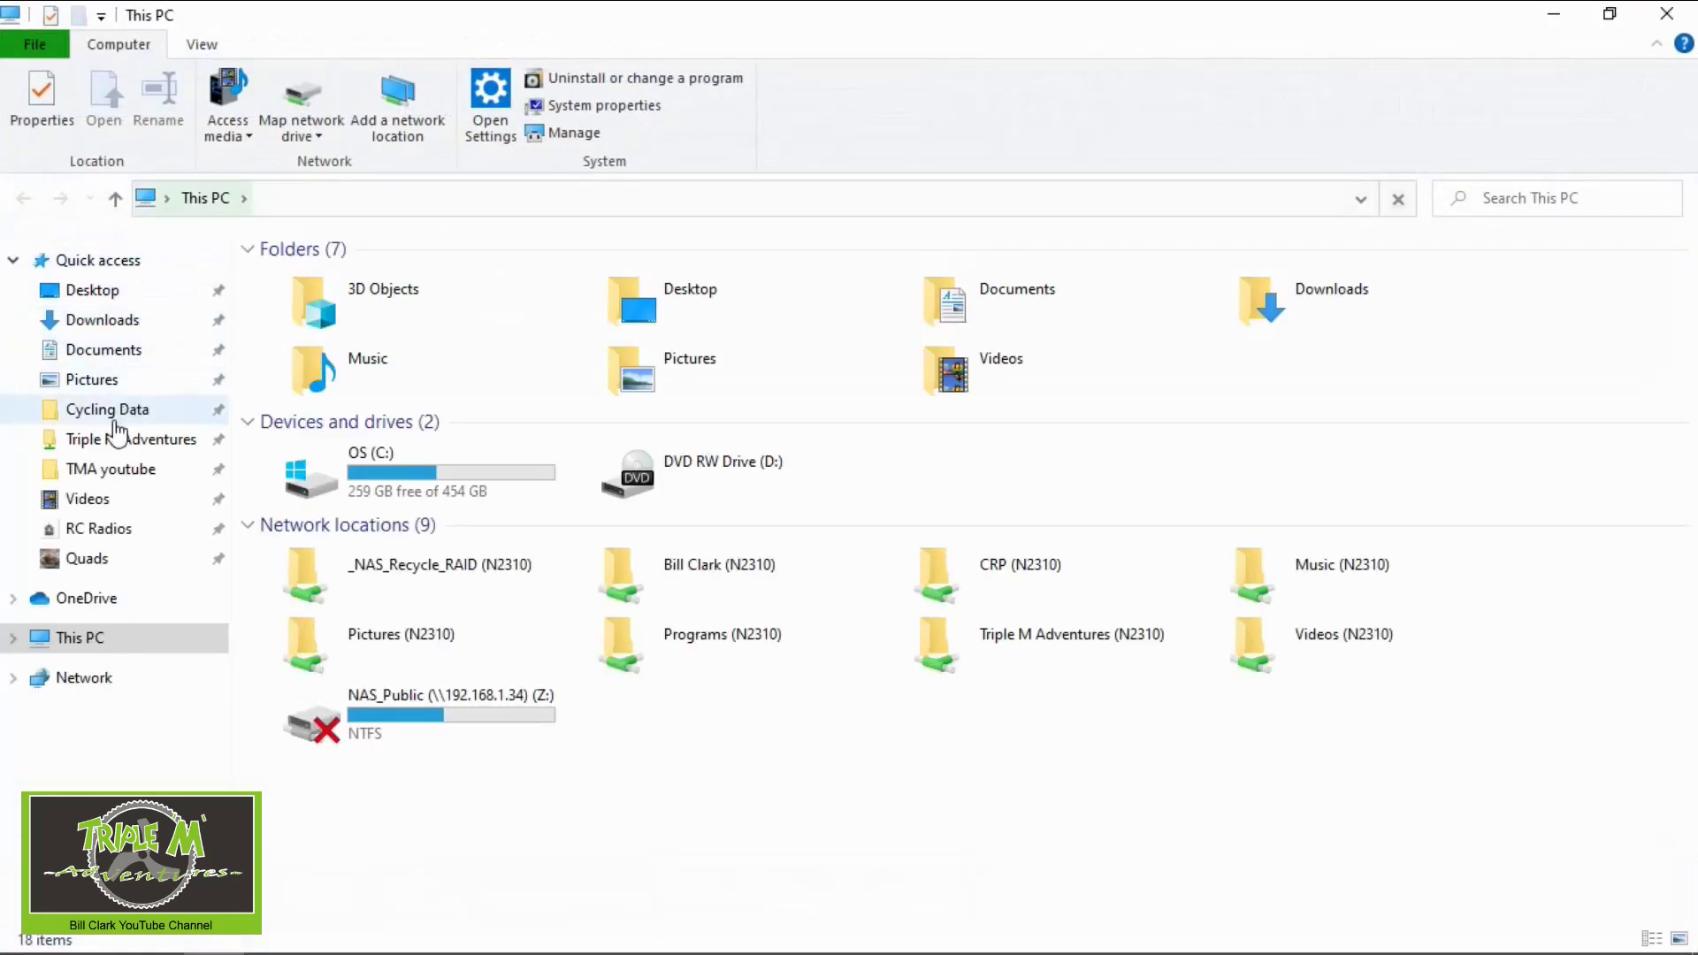
left_click(130, 323)
double_click(433, 312)
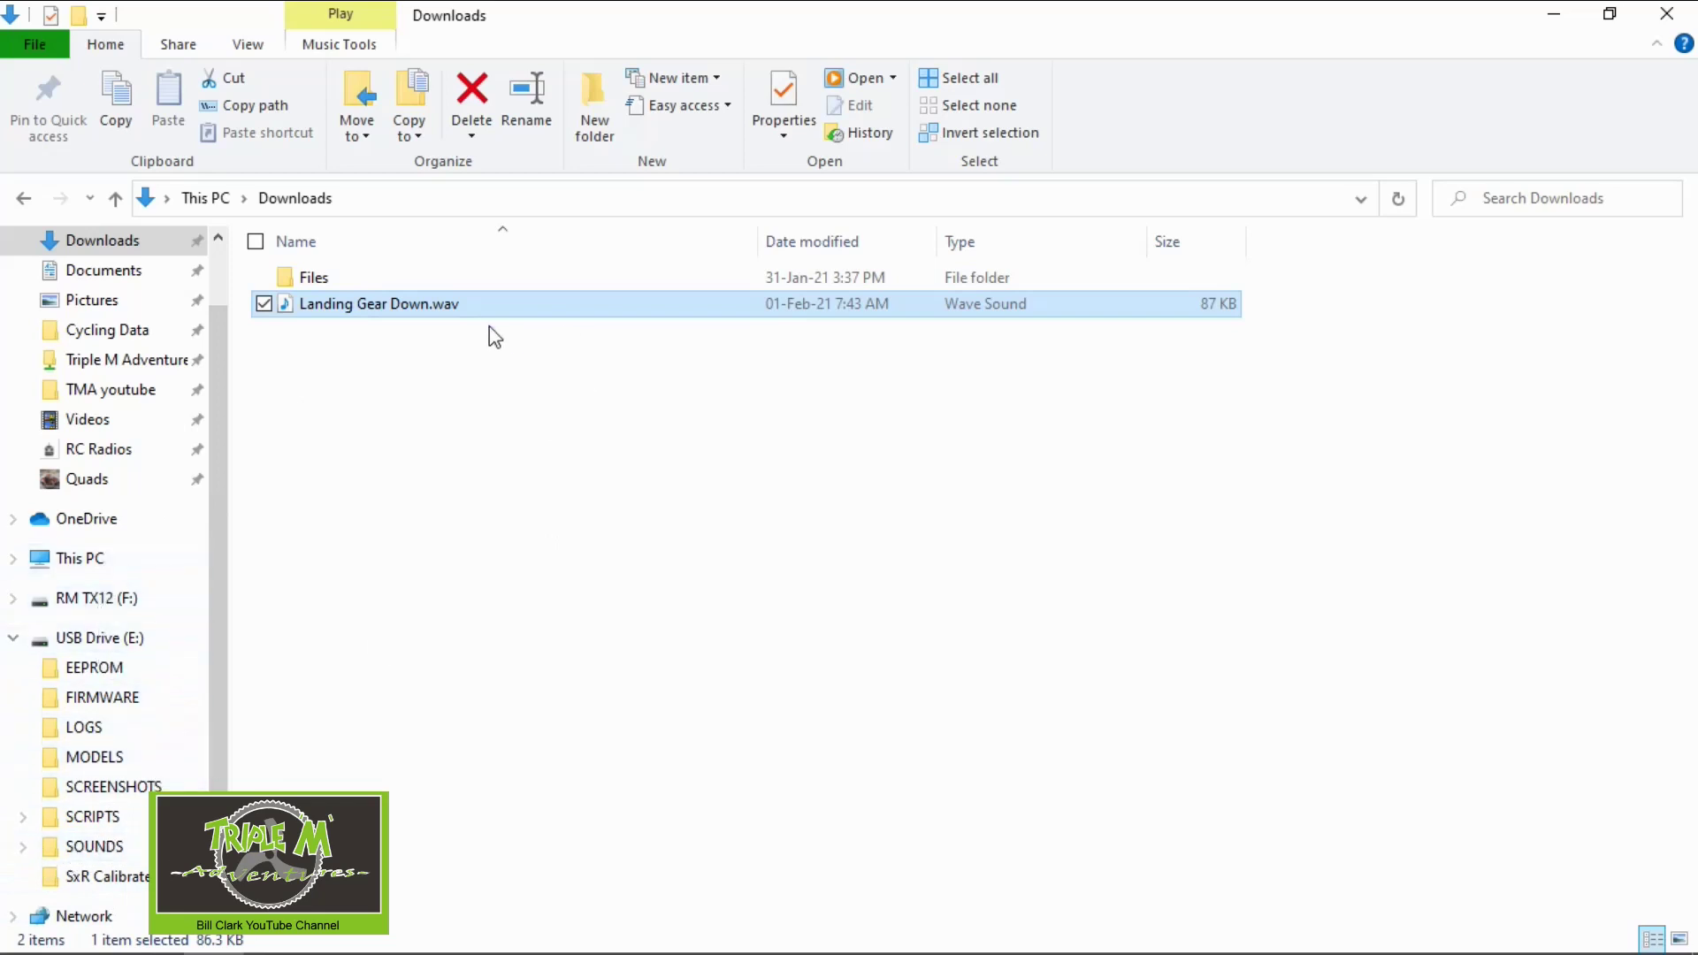
right_click(517, 314)
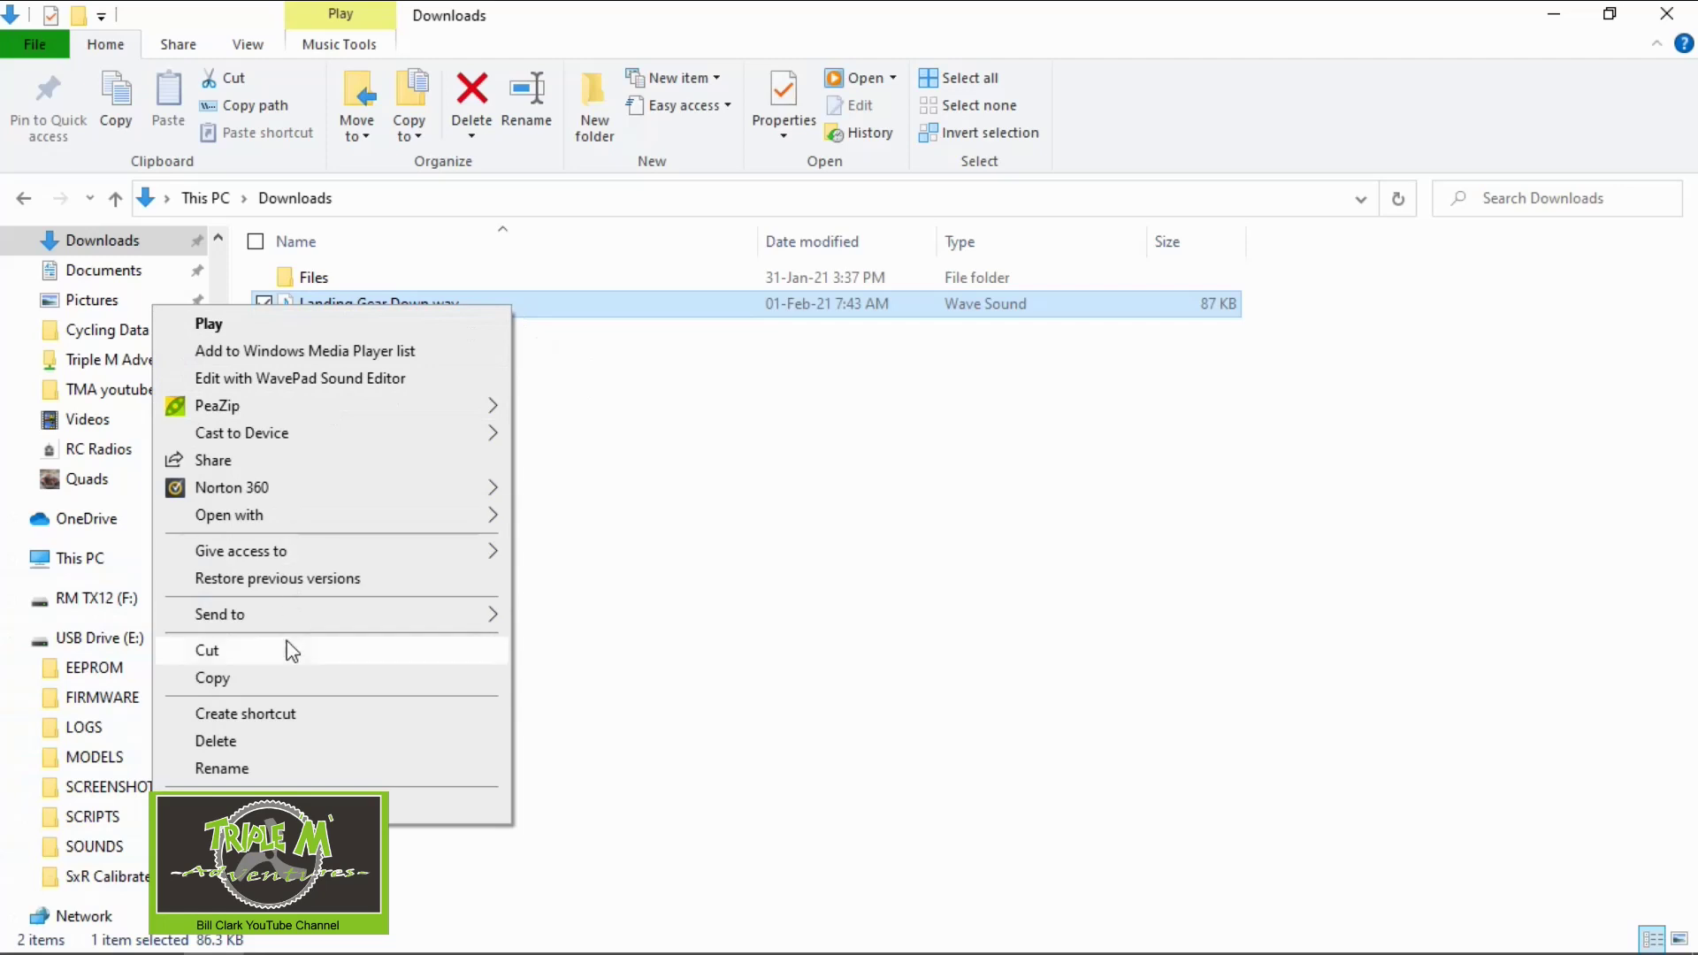
Step: Copy Landing Gear Down.wav into USB Drive (E:) > SOUNDS > en
left_click(290, 685)
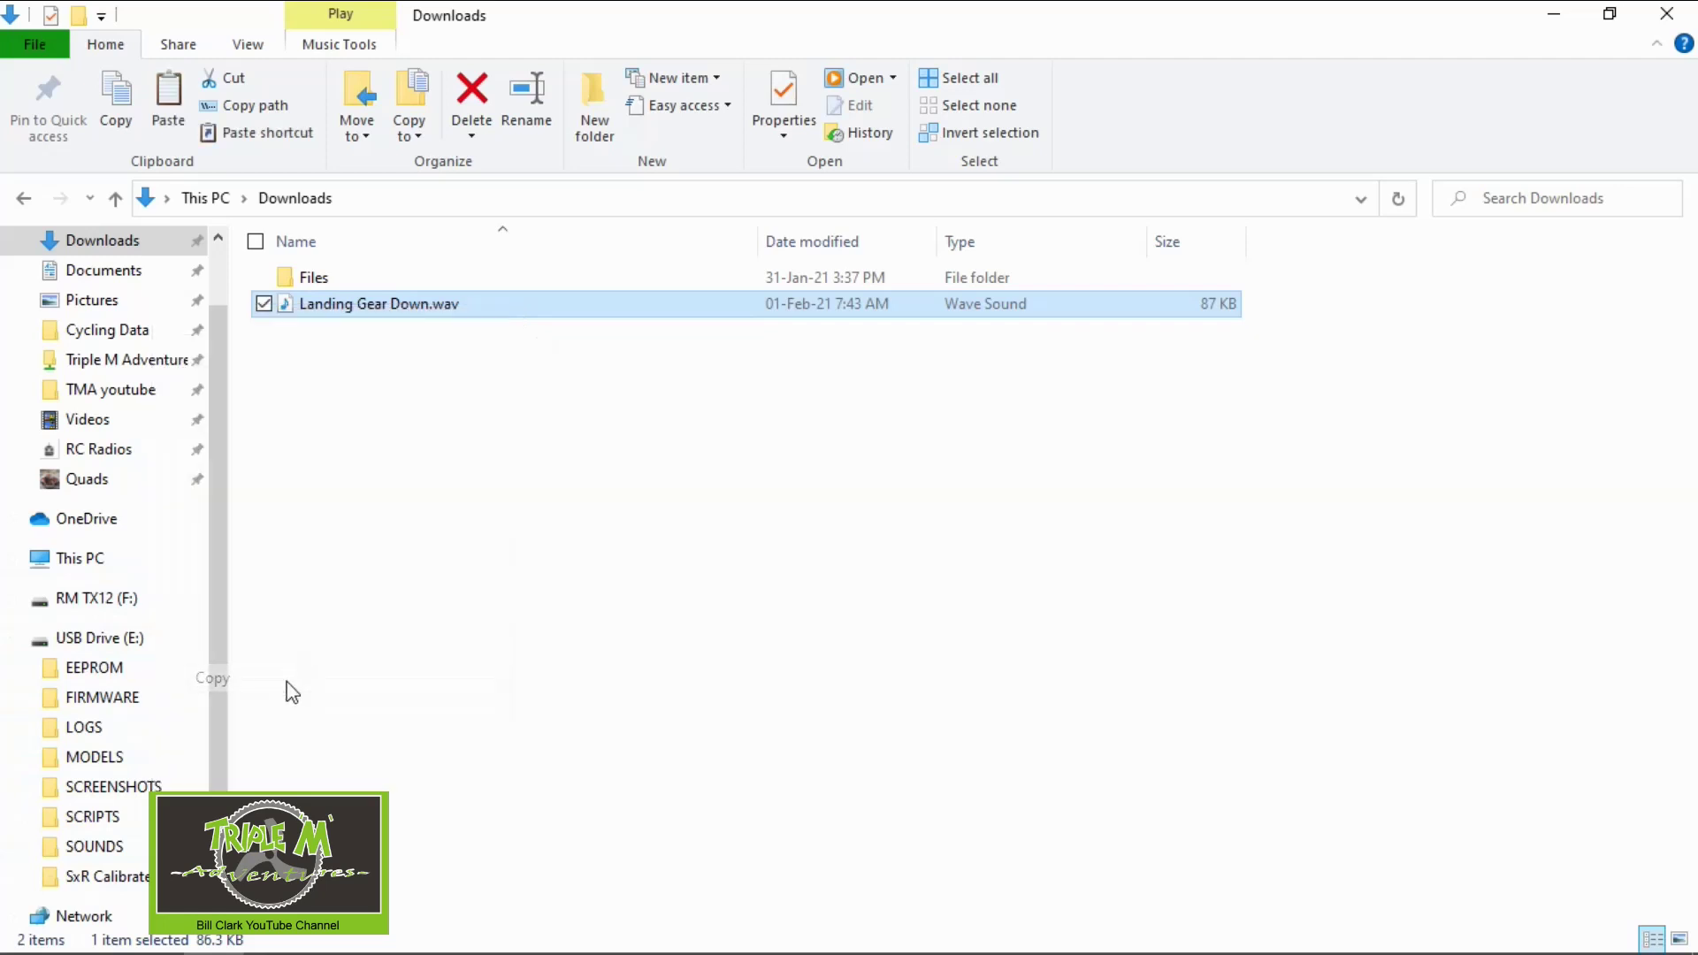
left_click(76, 851)
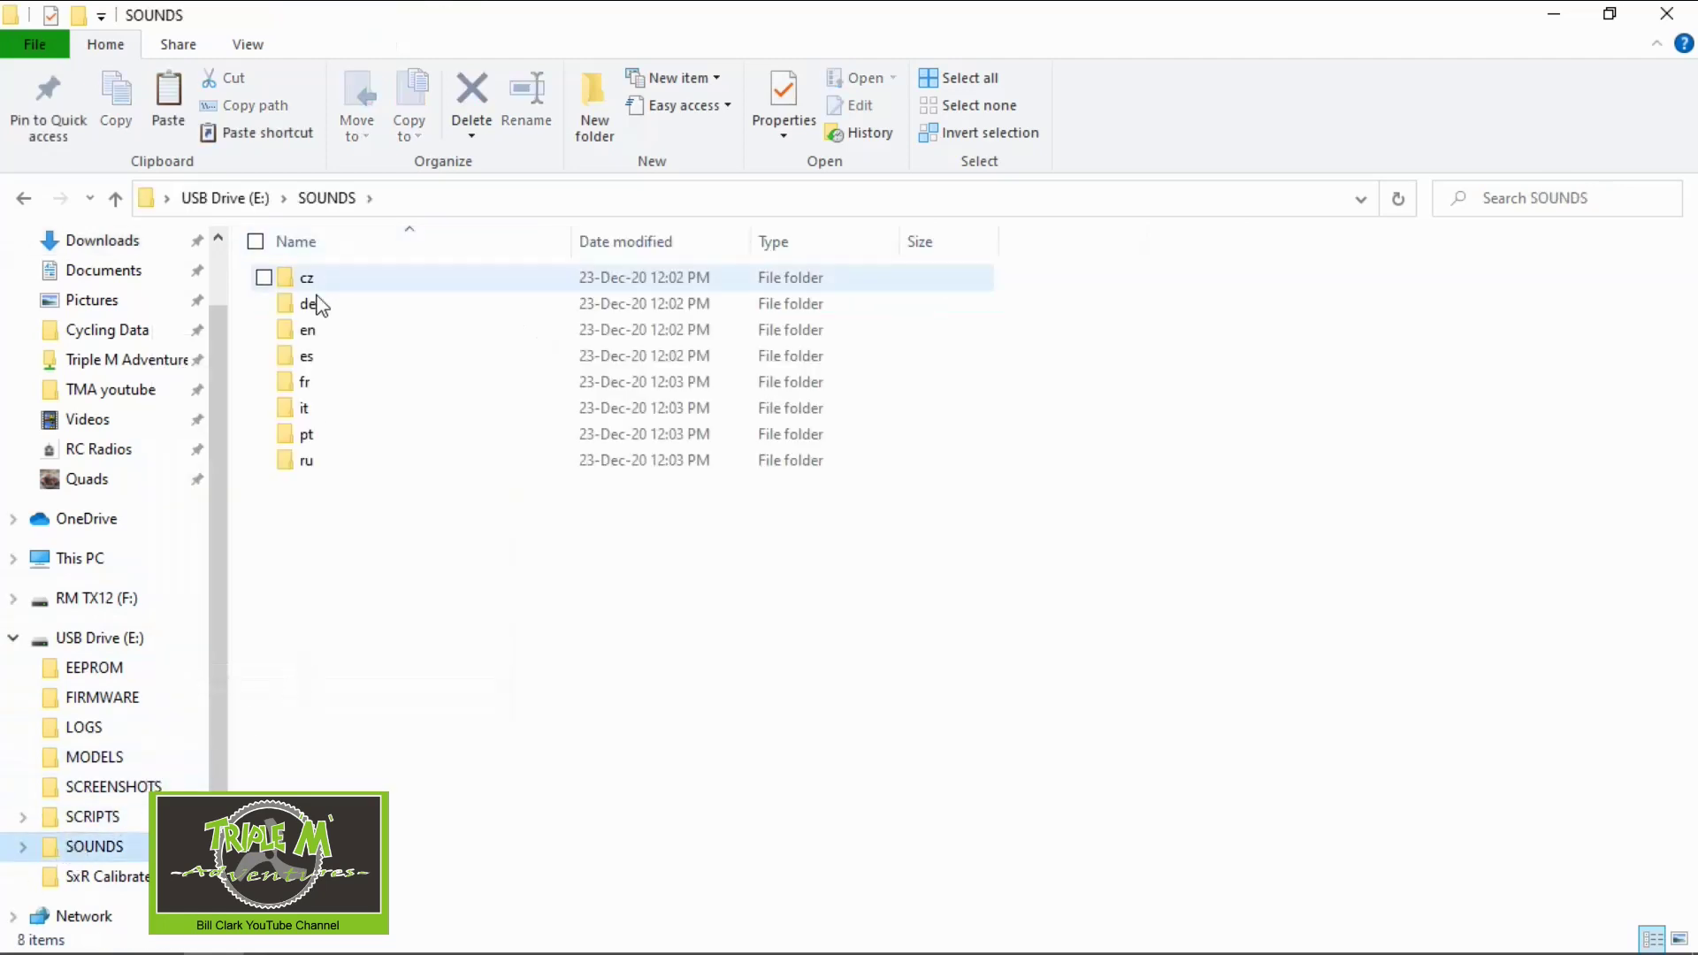
double_click(310, 332)
right_click(1453, 382)
left_click(1300, 544)
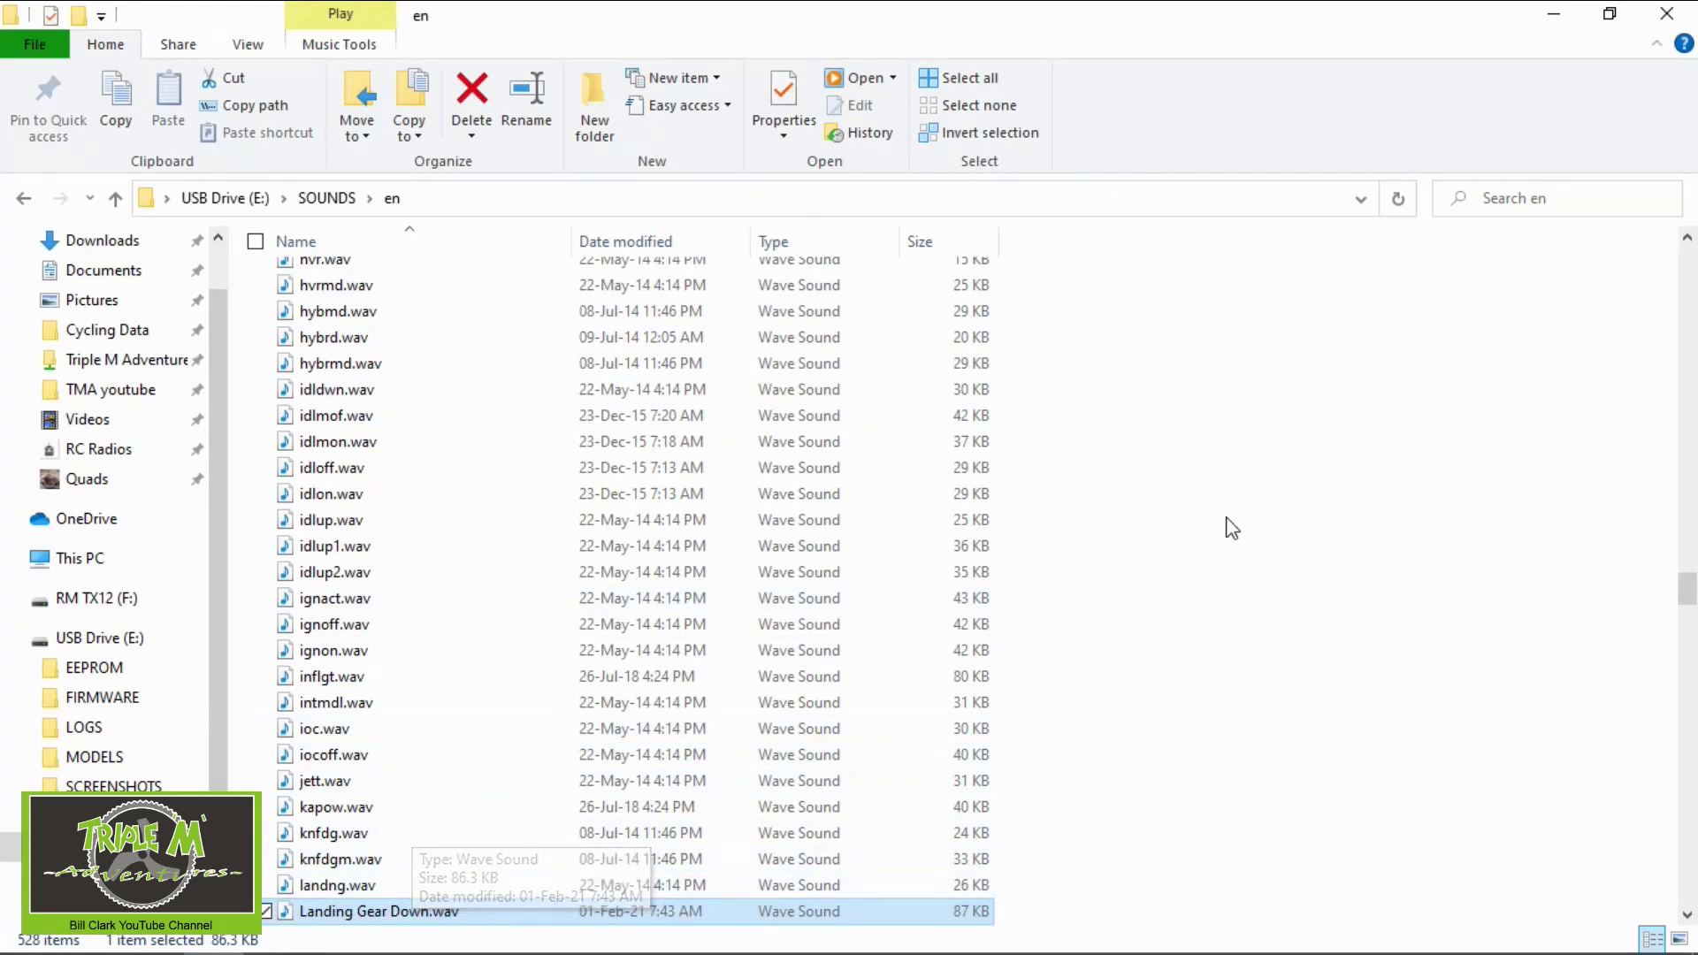
Step: Rename Landing Gear Down.wav in SOUNDS/en to lgd.wav
key("F2")
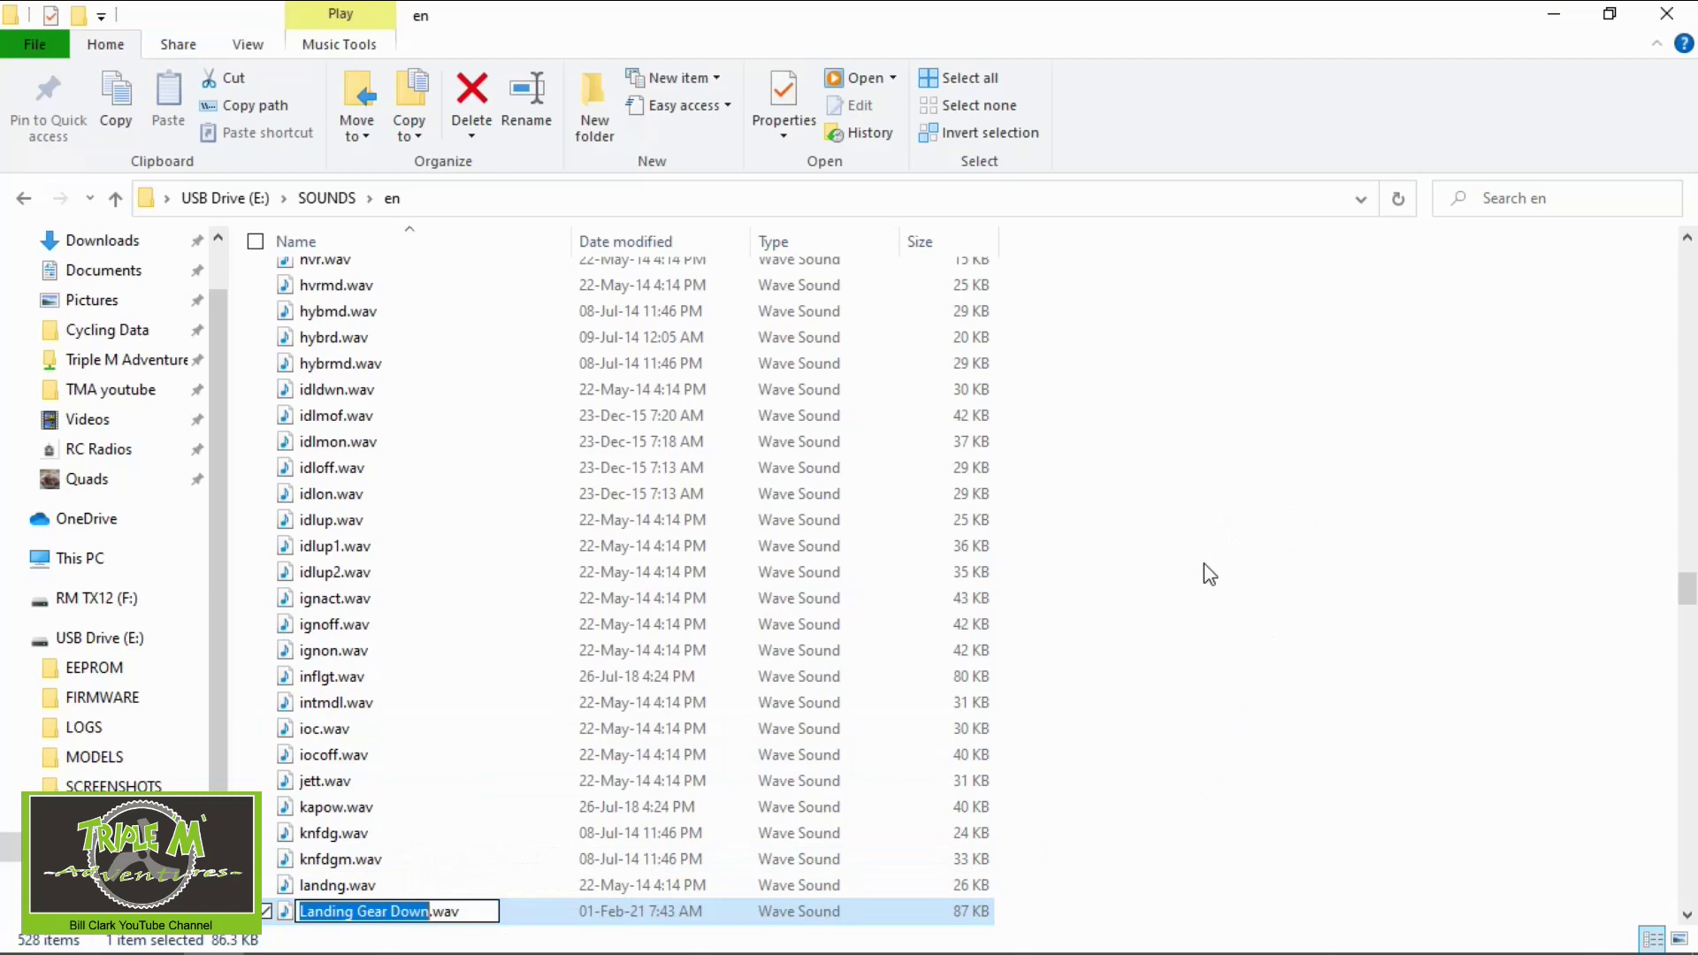
type("lgd")
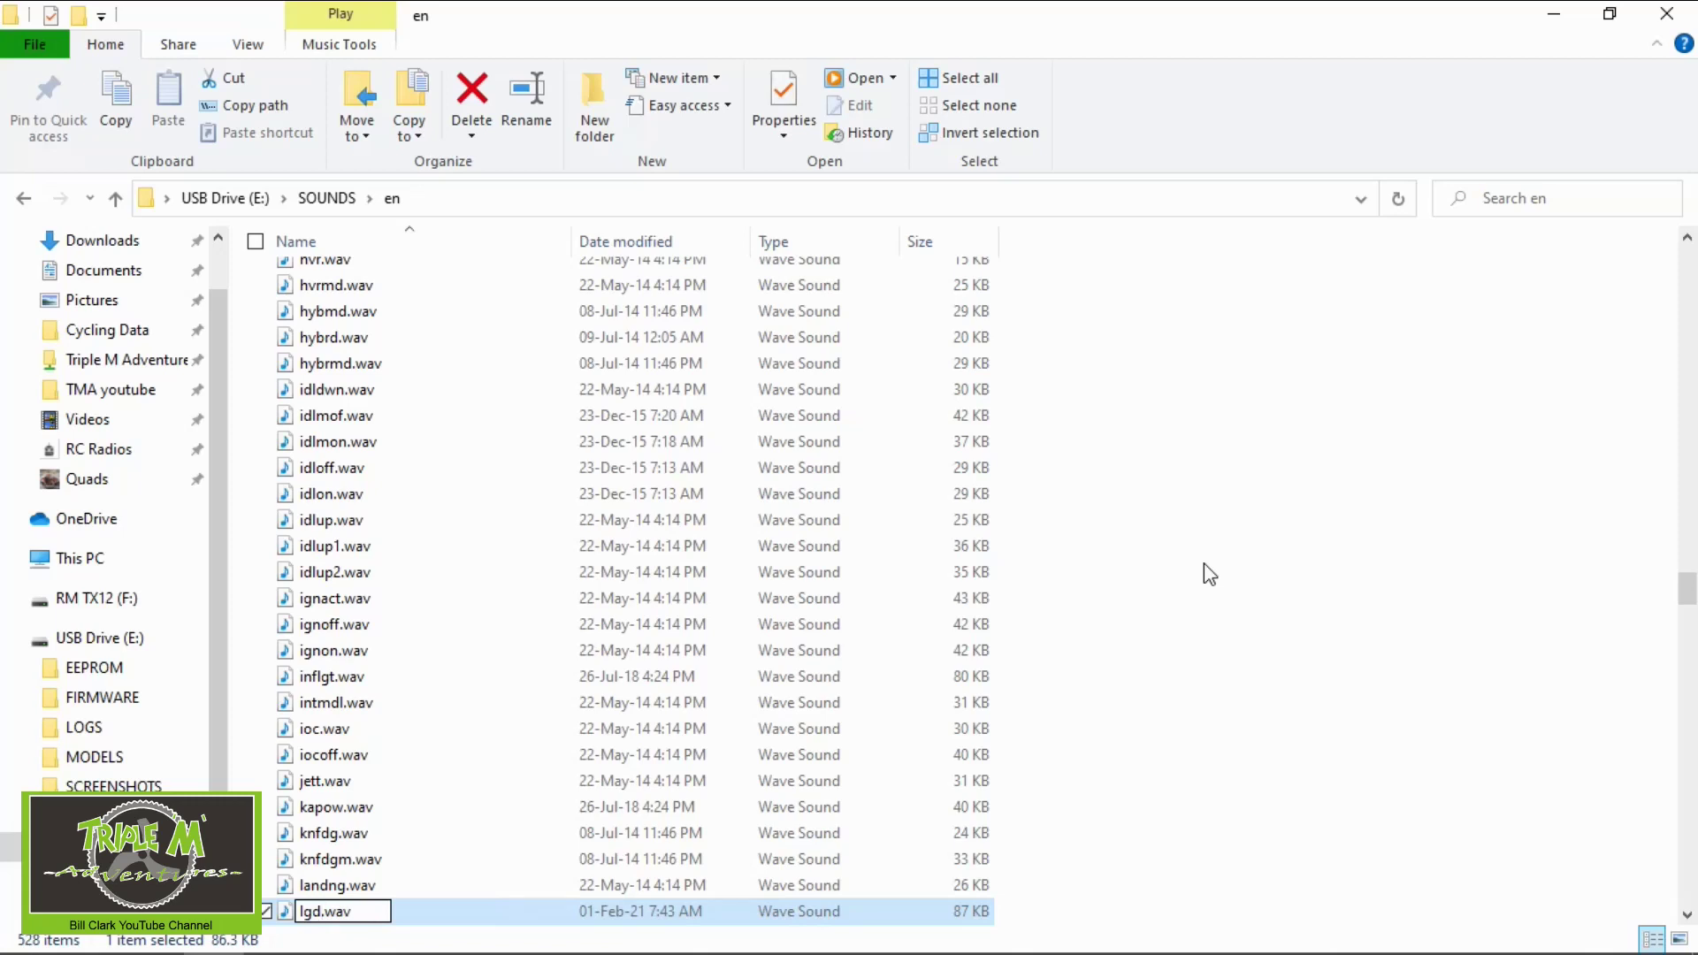
key("Return")
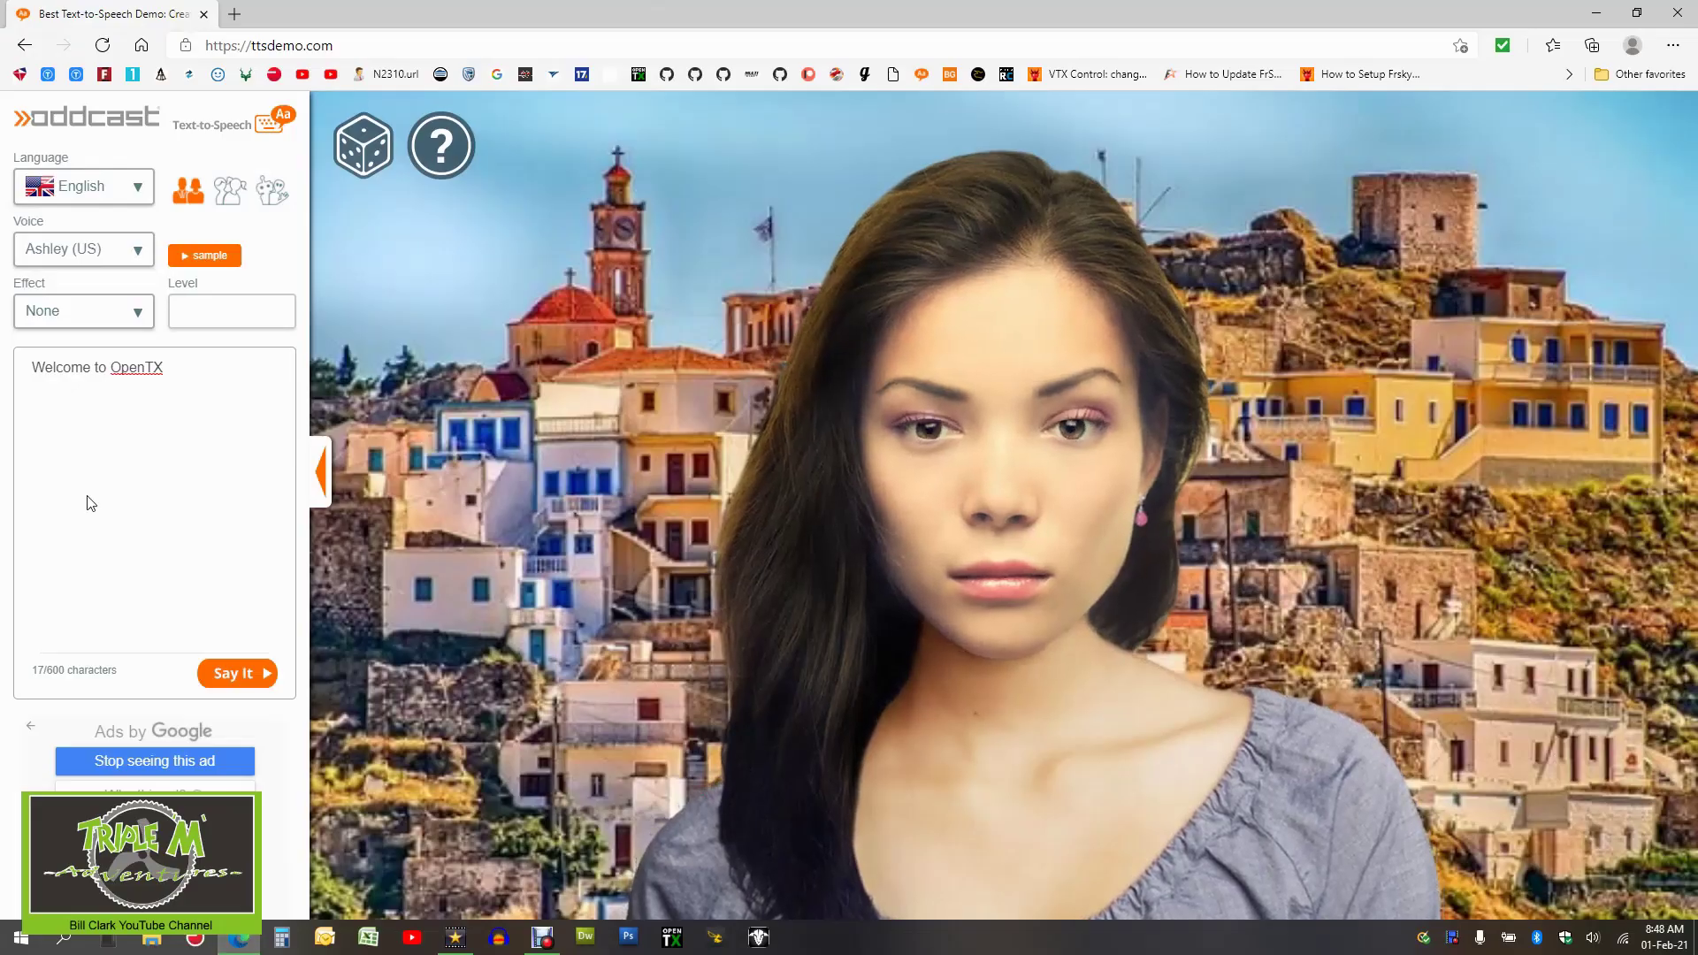
Step: Switch to the character voice set and choose the Robotoid voice
left_click(281, 191)
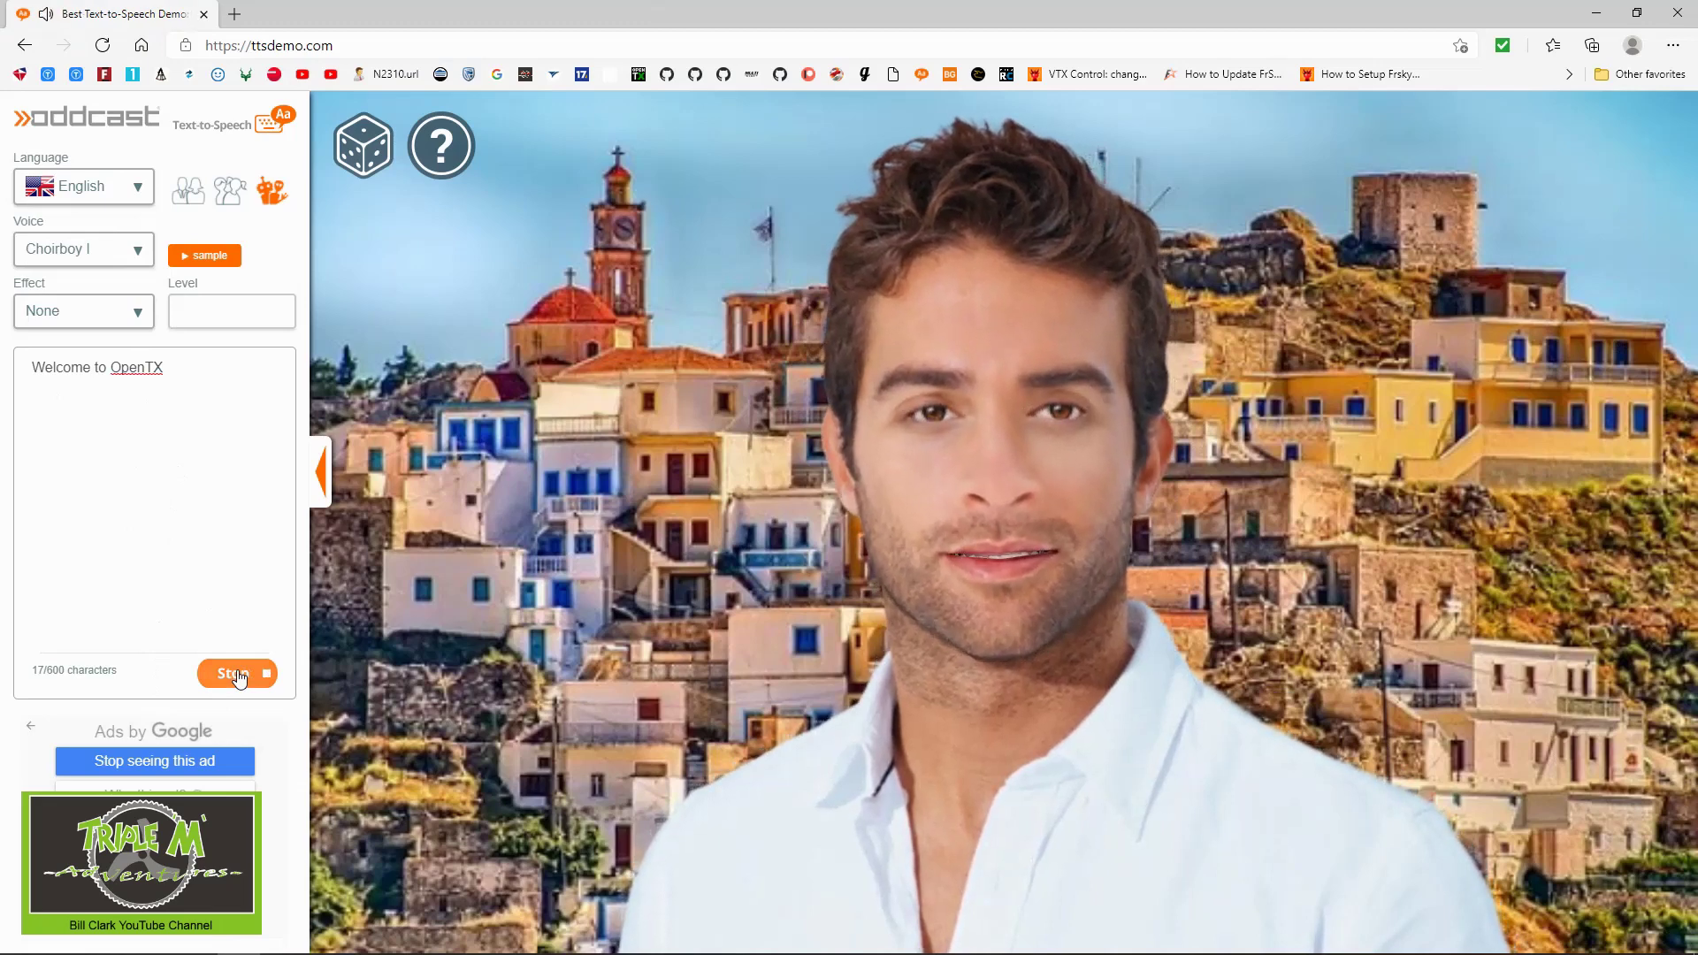
left_click(137, 255)
left_click(106, 629)
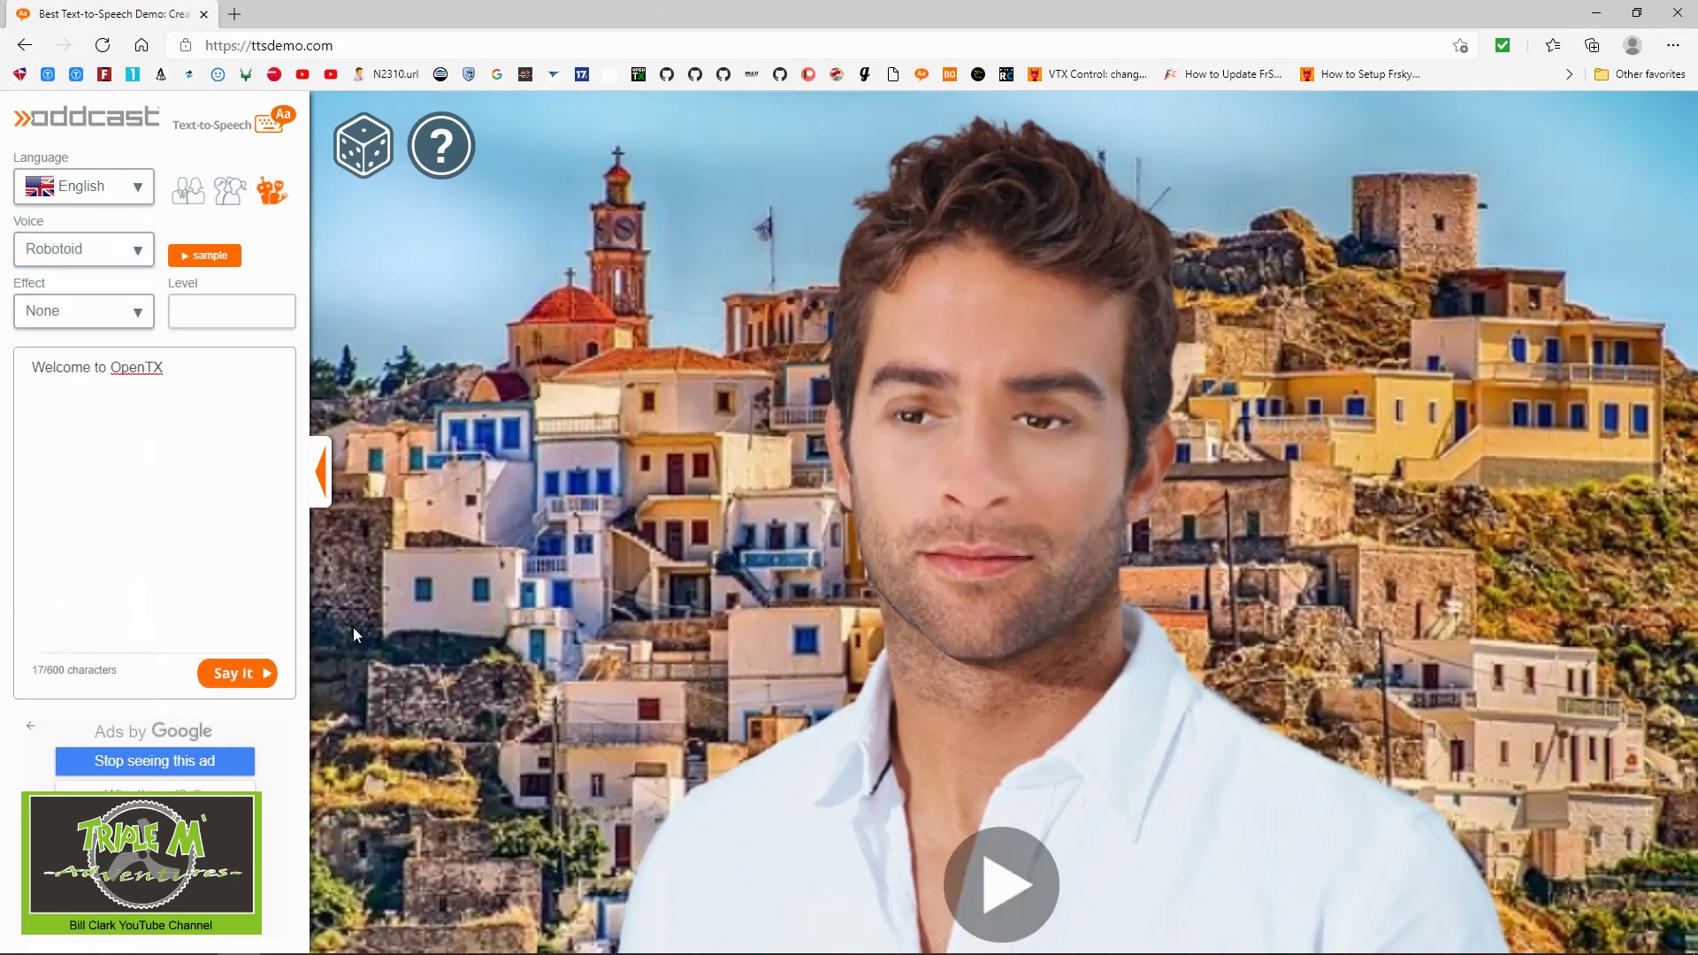